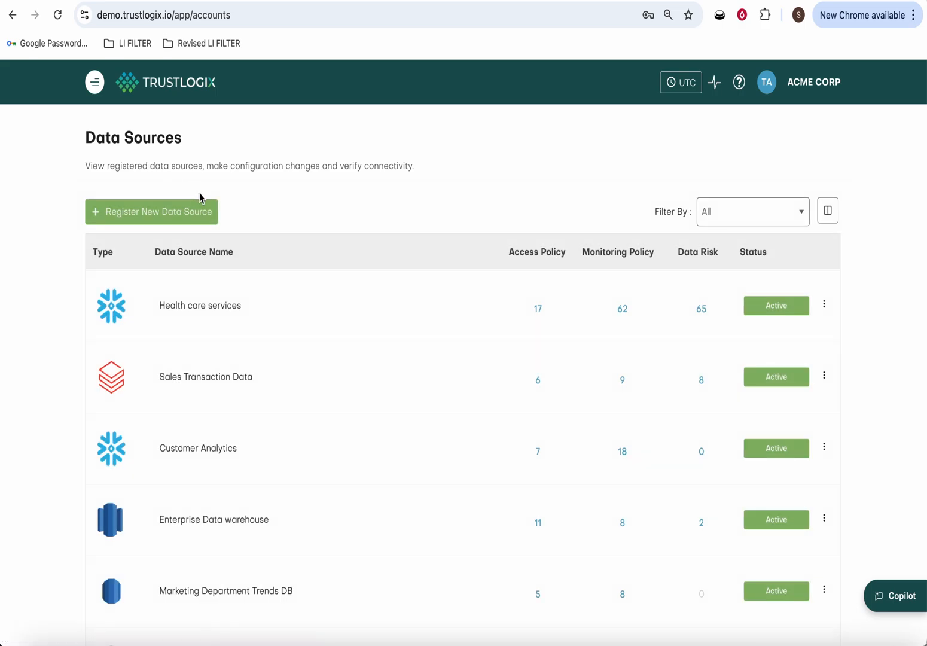
Look over the data platforms offered for registering a new data source, and open the Security Overview dashboard
left_click(175, 215)
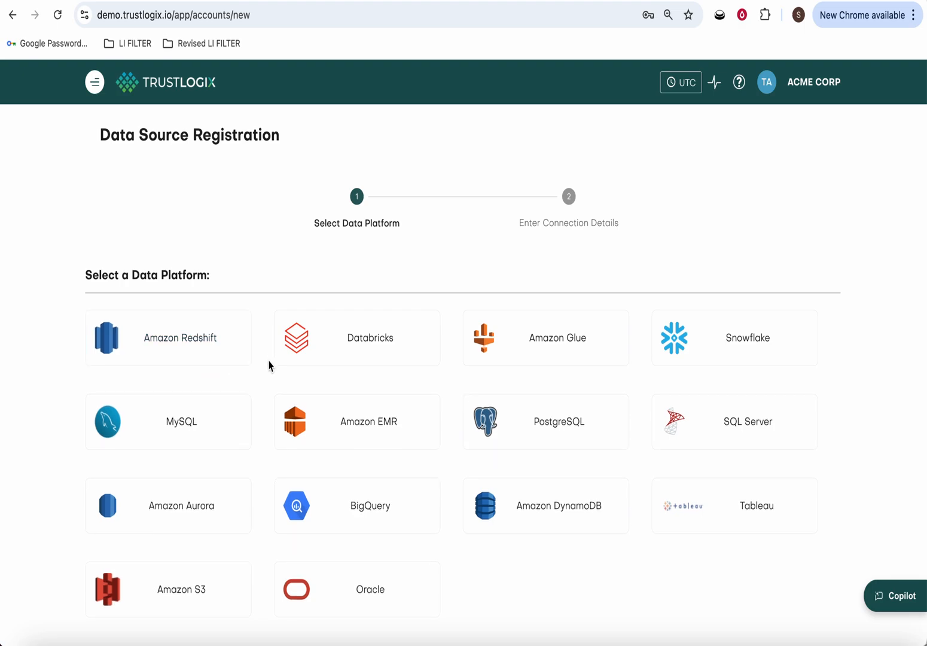
left_click(95, 82)
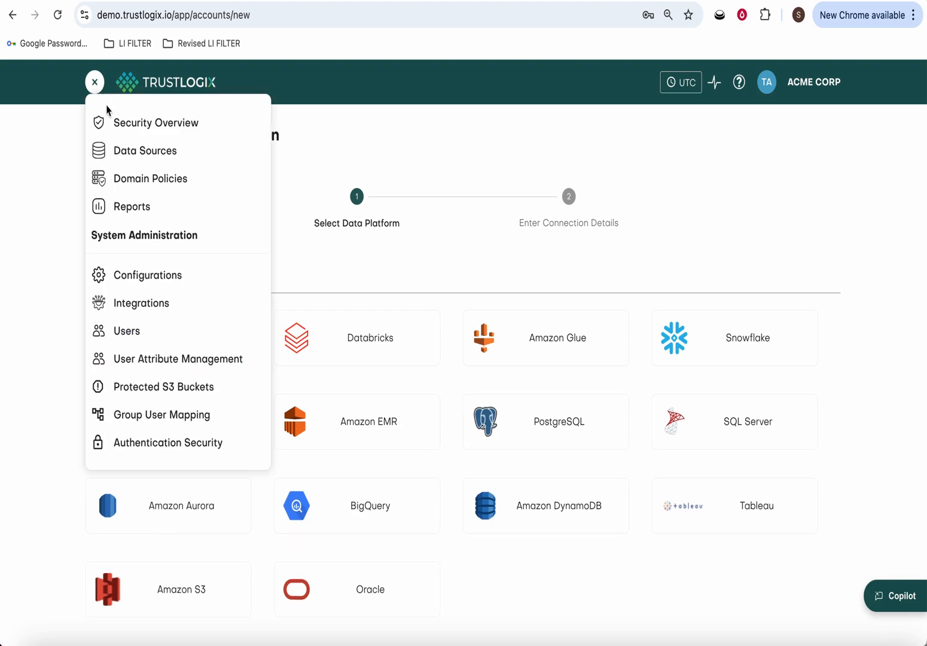
left_click(140, 131)
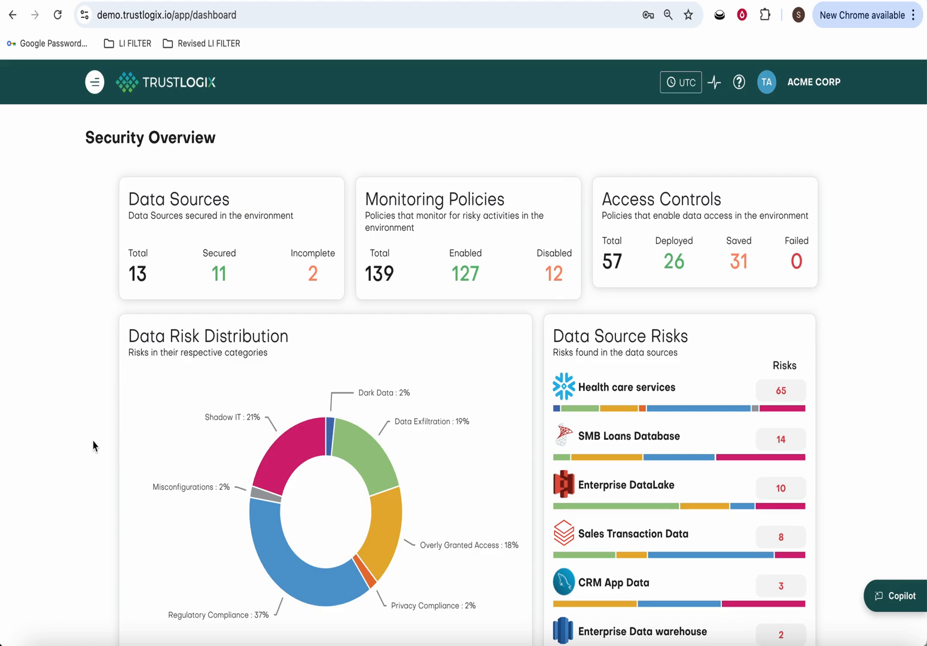
scroll(376, 431, "down", 1)
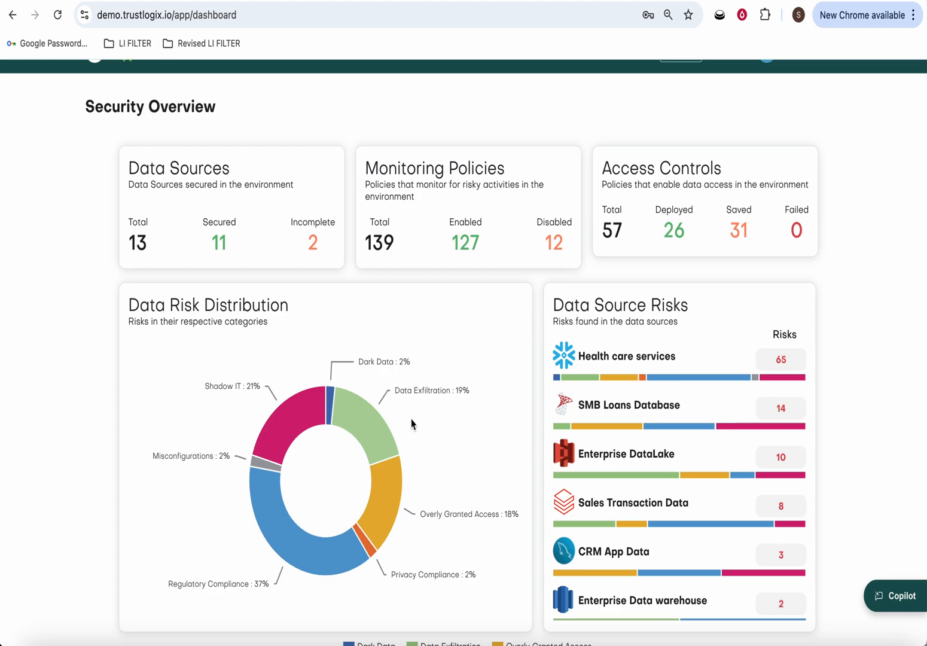
Open the Health care services data source and review its Identity Security and Dark Data risks
left_click(695, 362)
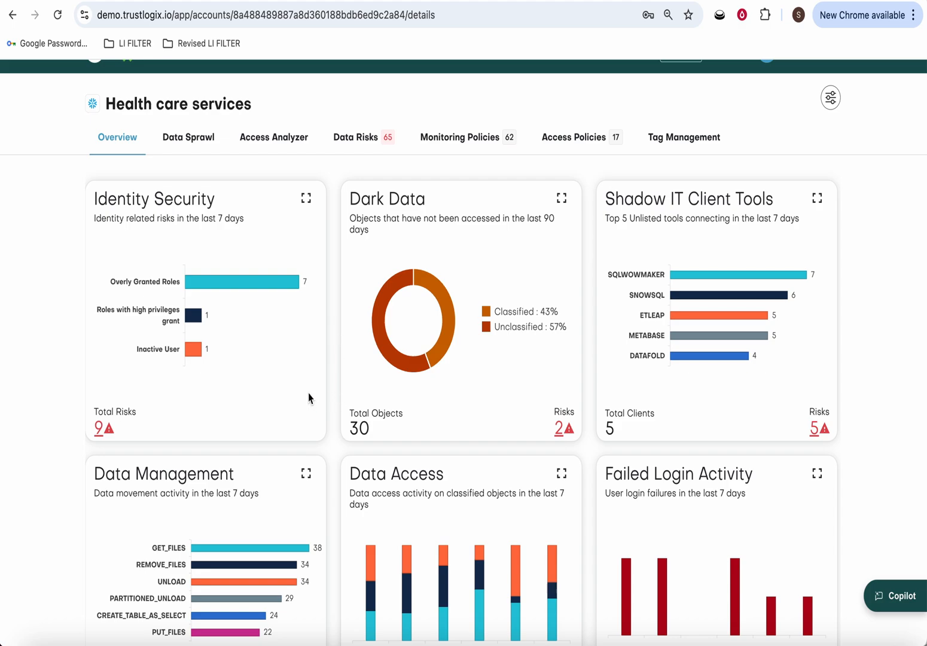
left_click(97, 433)
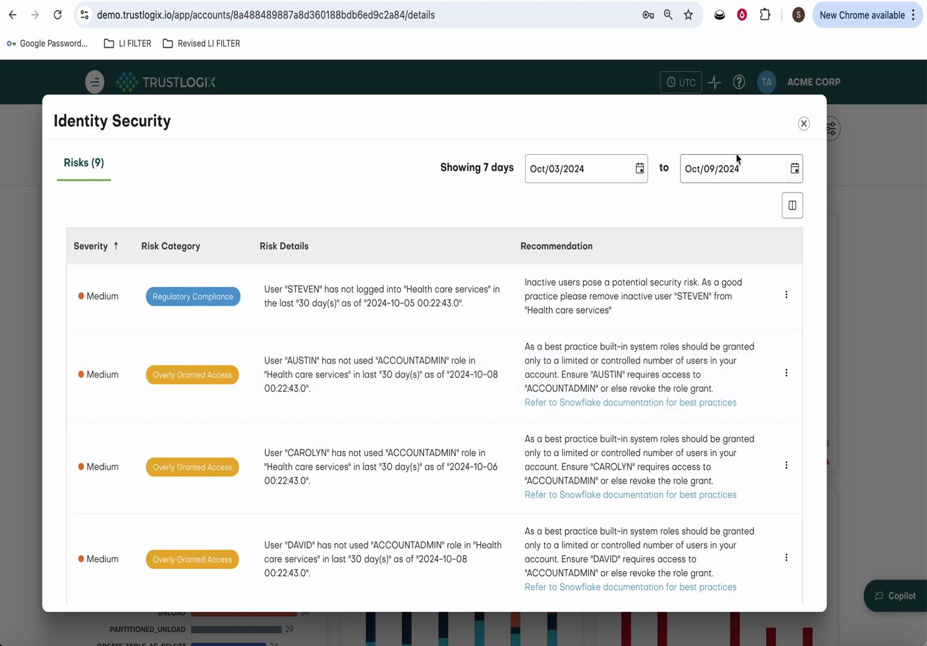
left_click(803, 124)
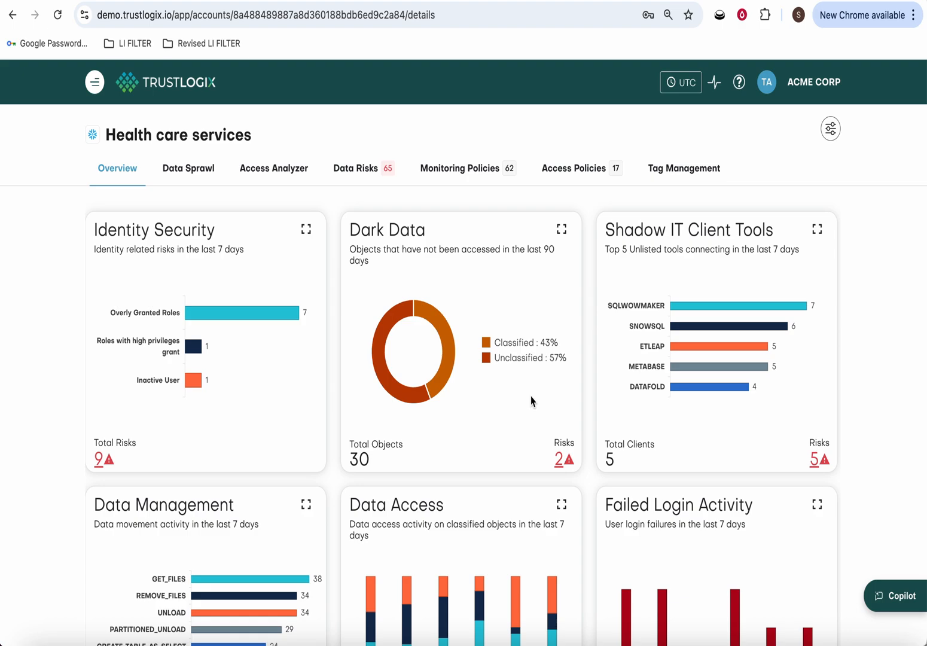
left_click(558, 464)
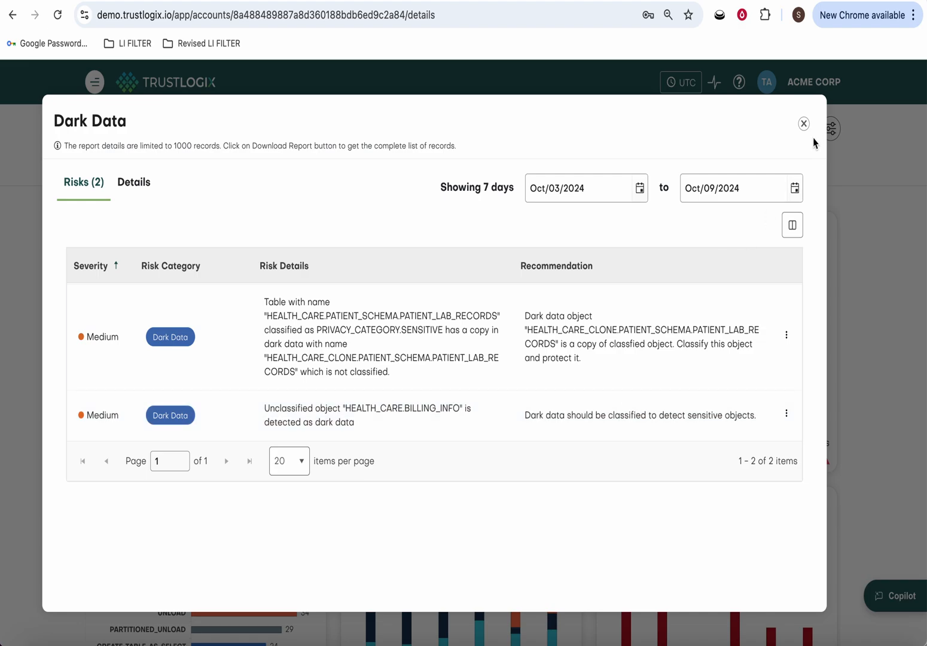
left_click(803, 123)
Open the Data Access details, inspect the query text of the first EMPLOYEE access record, and view the related risks
scroll(875, 395, "down", 2)
scroll(876, 396, "down", 2)
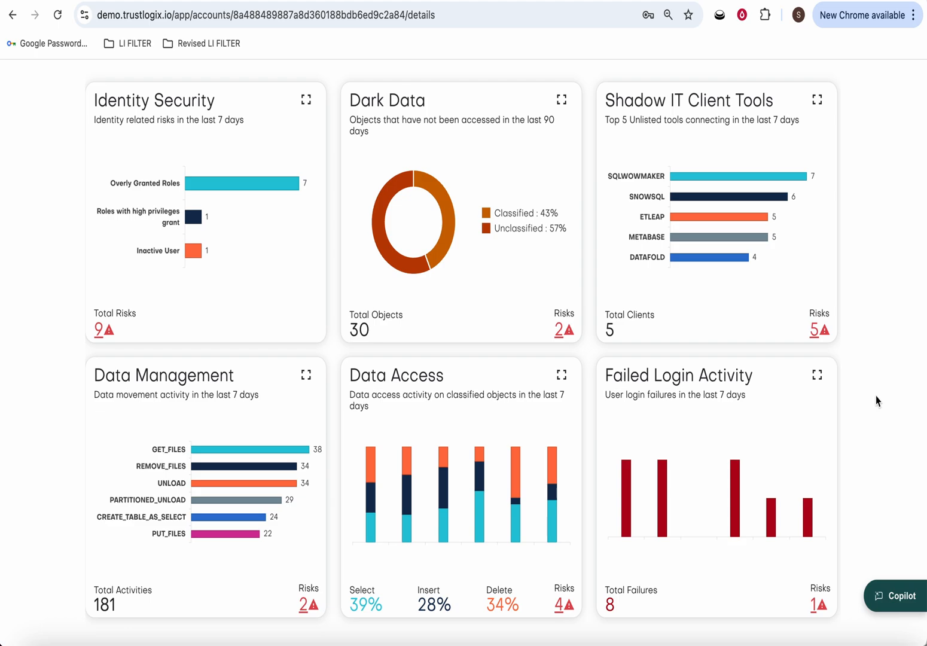
left_click(560, 376)
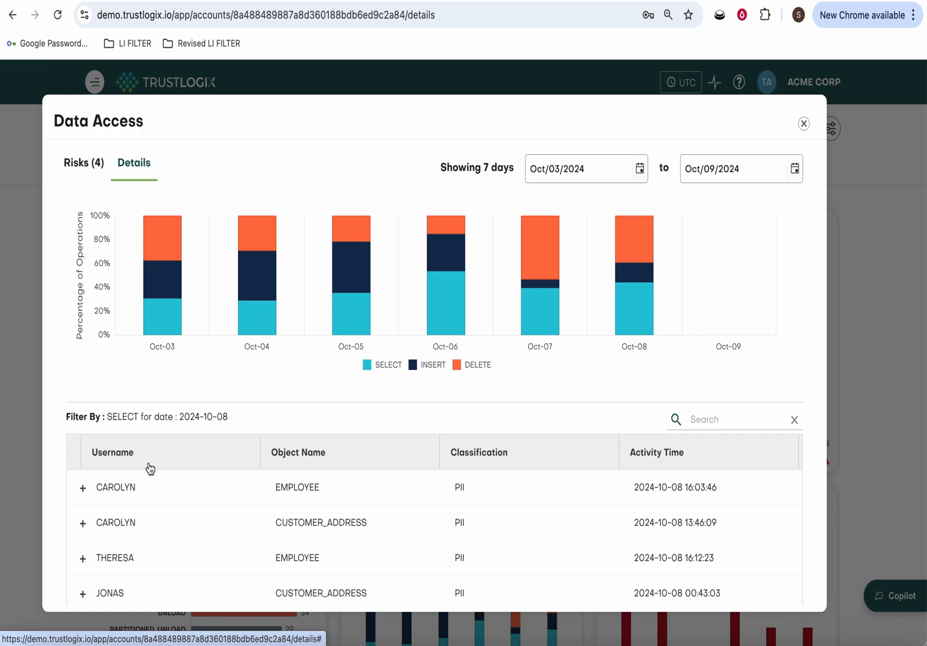
left_click(83, 491)
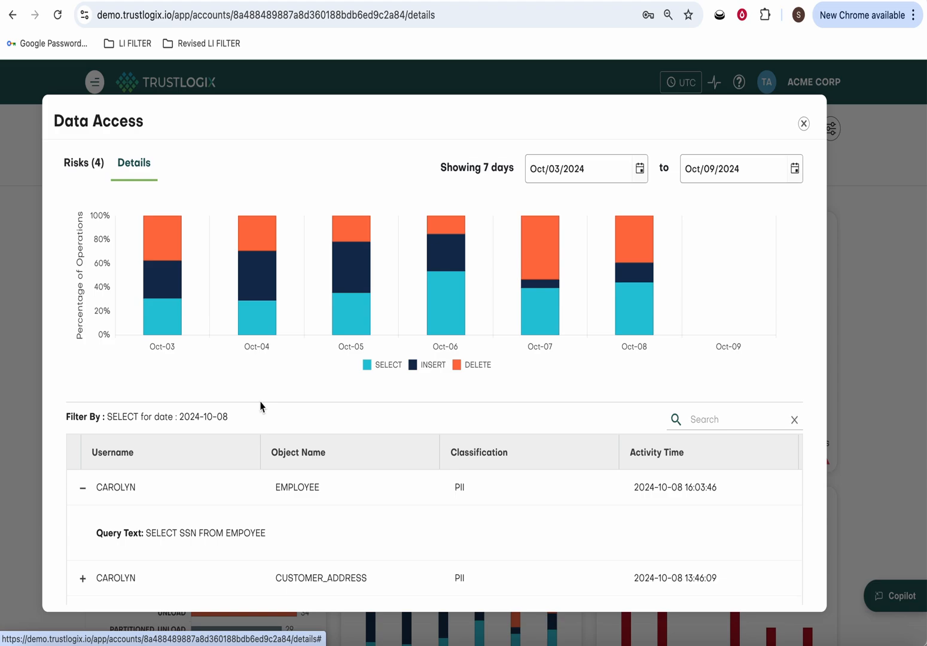
left_click(86, 168)
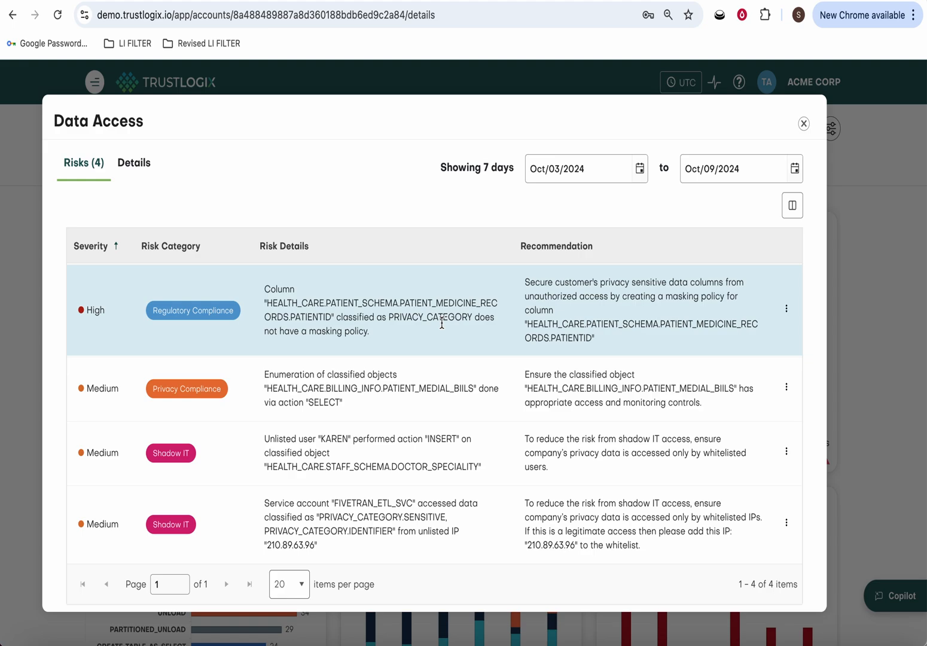
Draft a masking policy for the high-severity PATIENTID column risk using Hashing (SHA2), excepting the ANALYST role, and close it without creating it
left_click(786, 309)
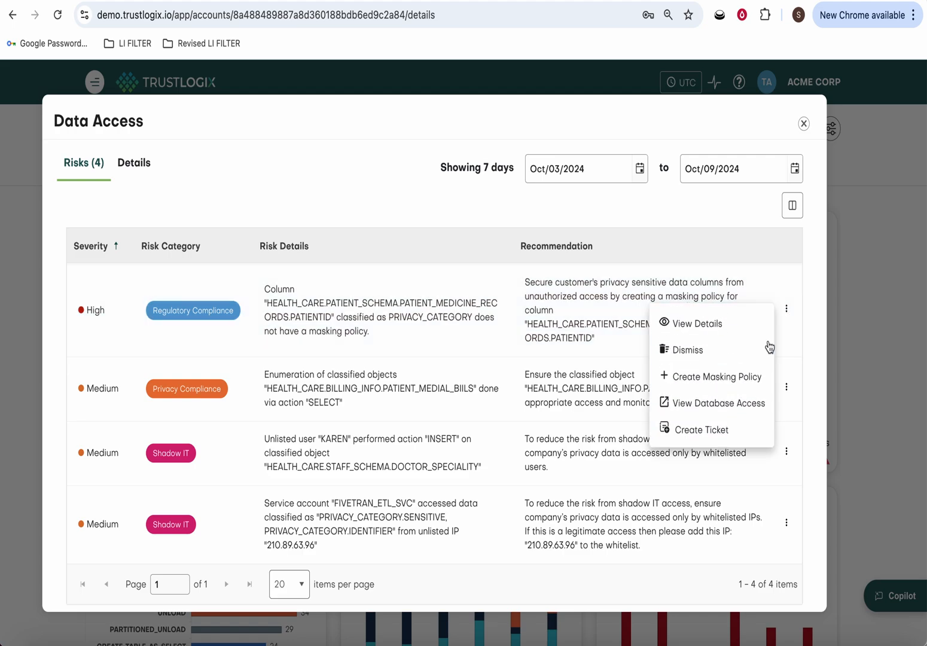
left_click(741, 384)
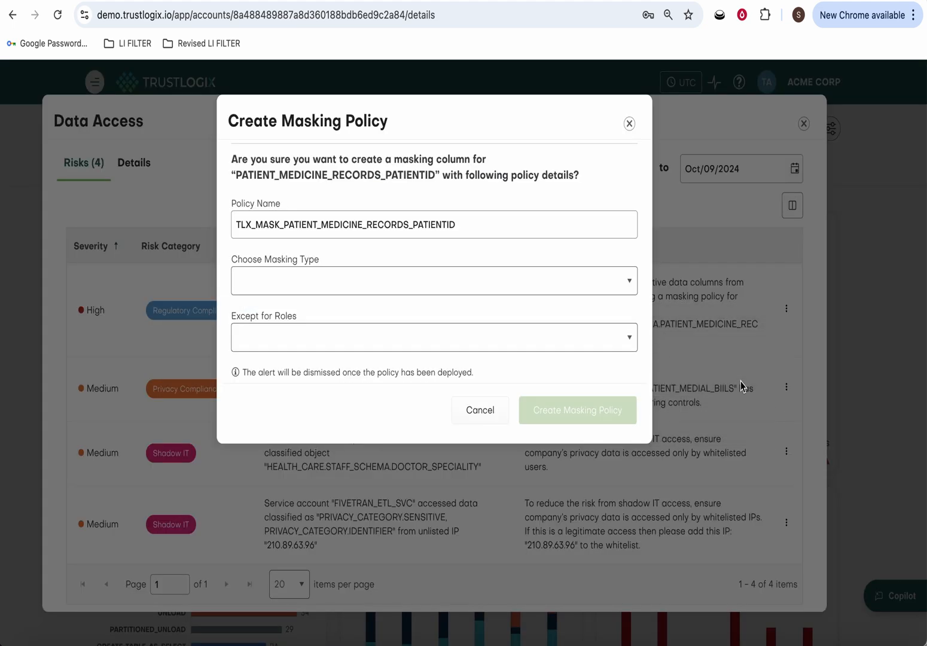
left_click(507, 290)
left_click(444, 329)
left_click(433, 343)
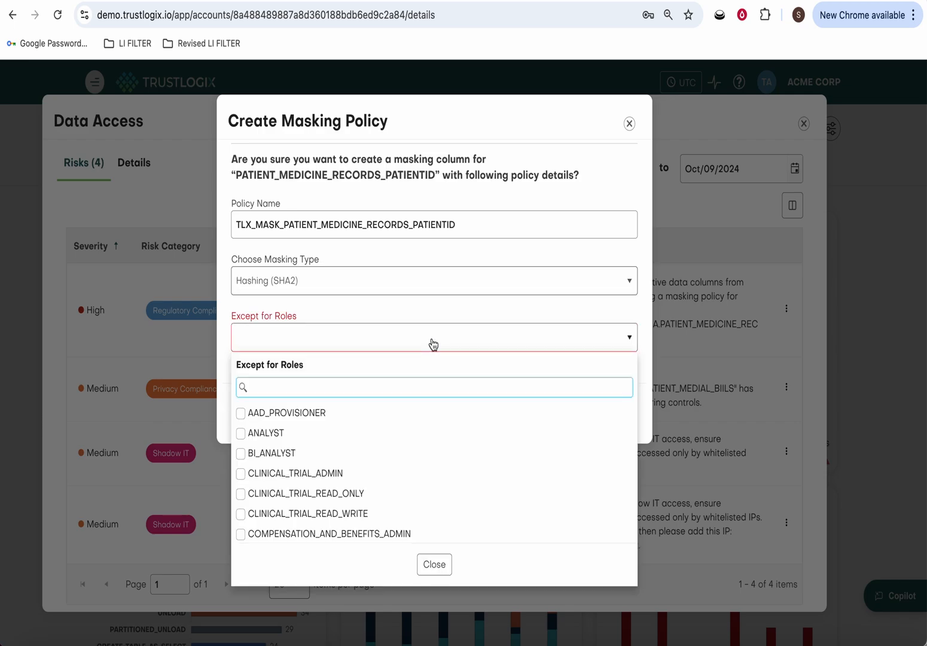
left_click(348, 434)
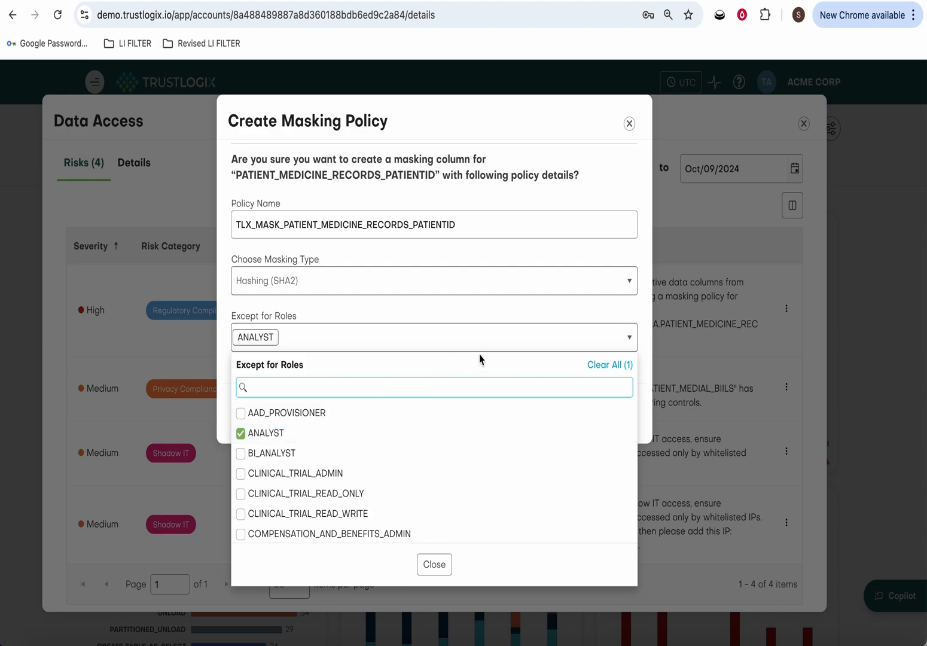
left_click(434, 564)
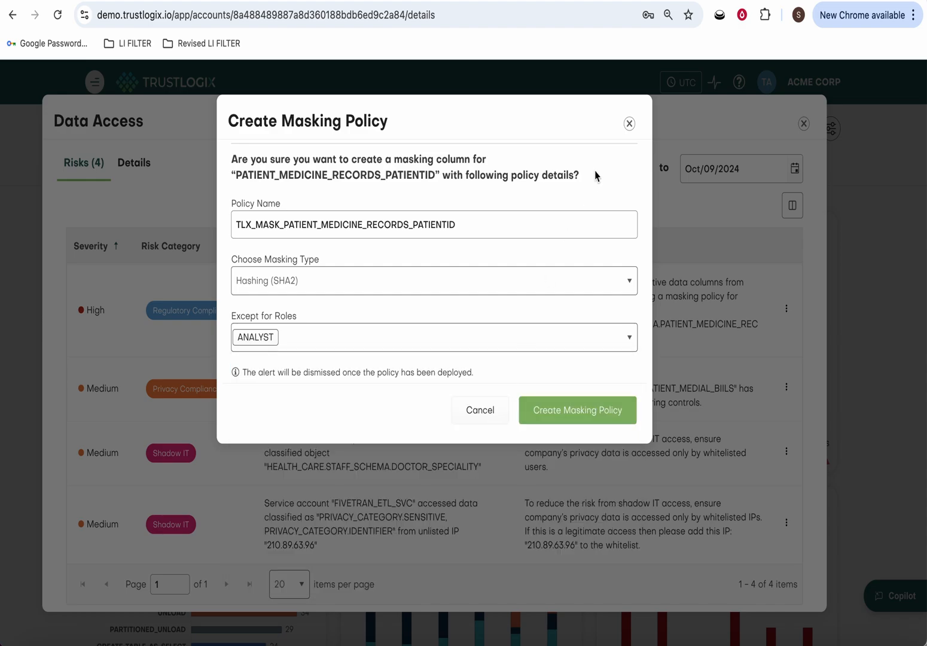
left_click(627, 125)
Open the ticket creation form for the high-severity Regulatory Compliance risk and close it without creating a ticket
left_click(787, 310)
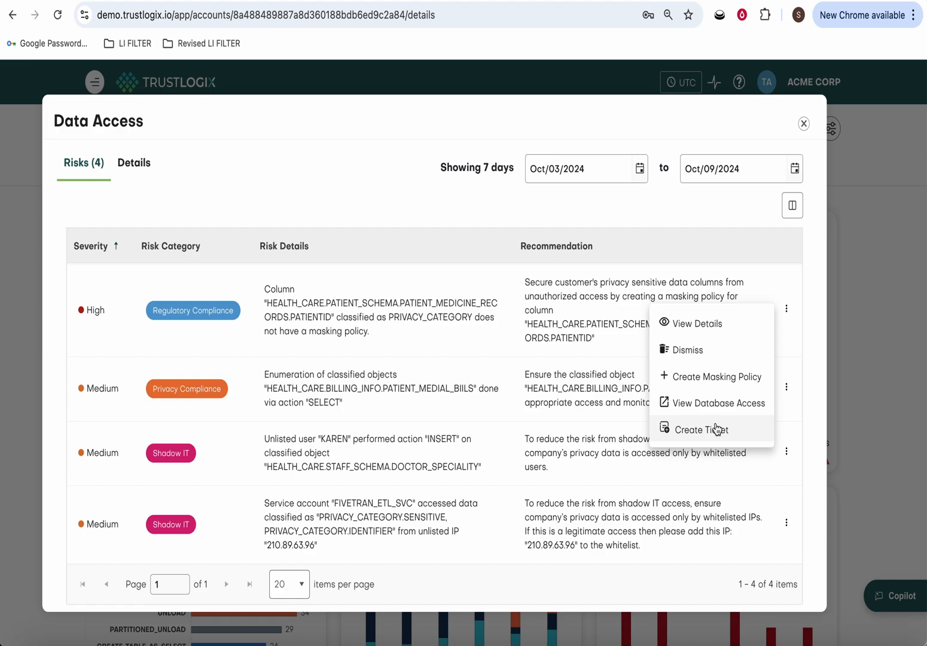
left_click(716, 429)
left_click(507, 225)
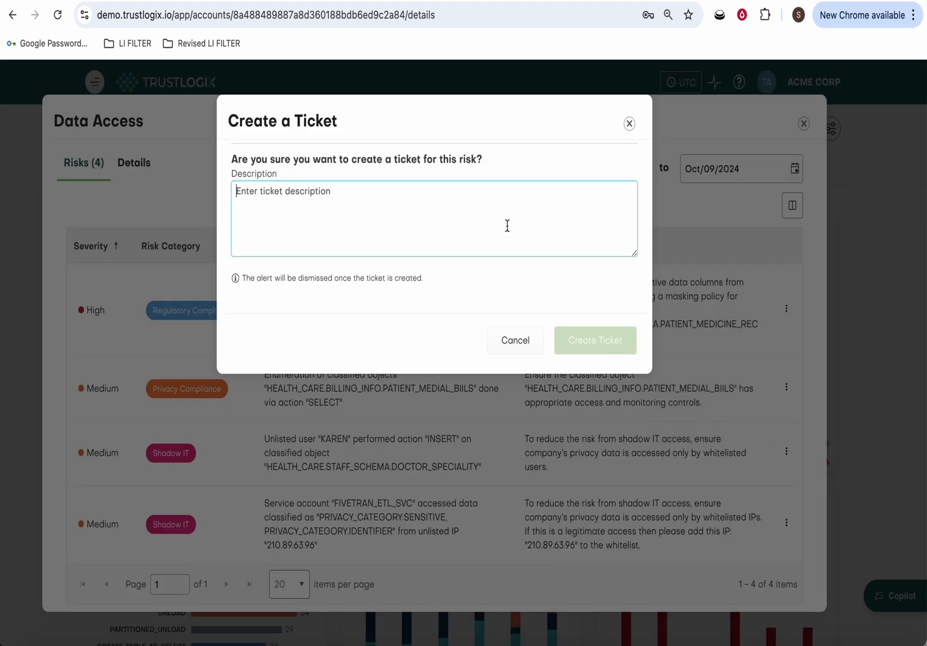
left_click(629, 123)
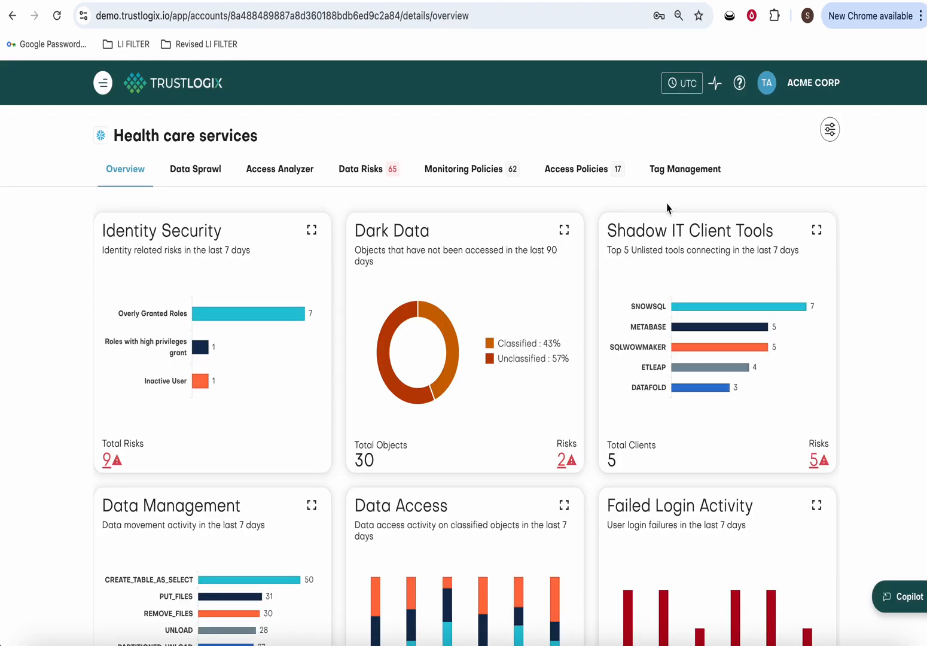
Open the access policy Access_To_Health_Insurance_Finance_Control_Records_Based_On_Location and read its AI-generated summary
left_click(599, 171)
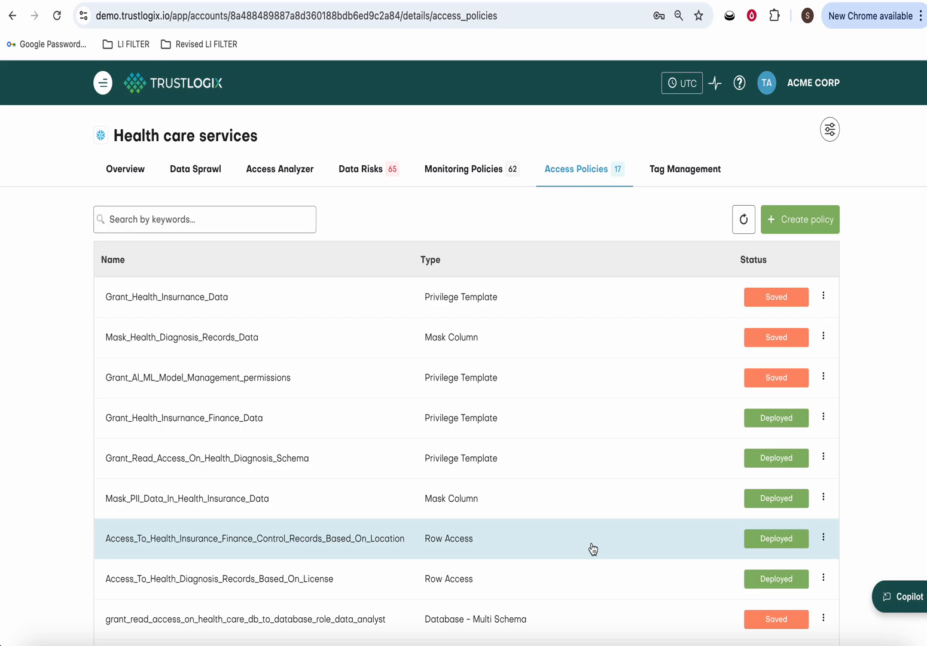
mouse_move(763, 550)
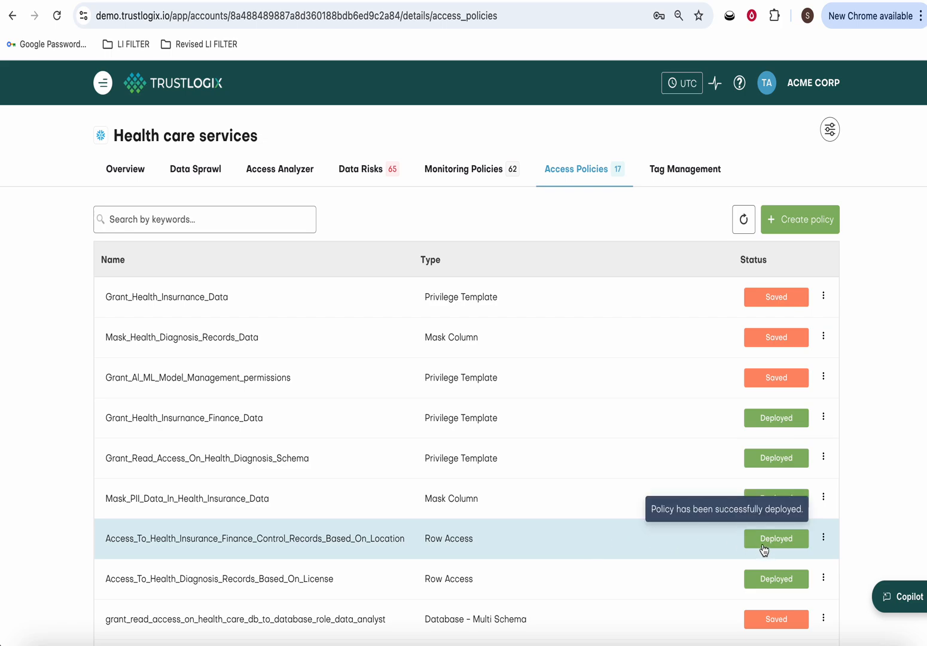
left_click(685, 543)
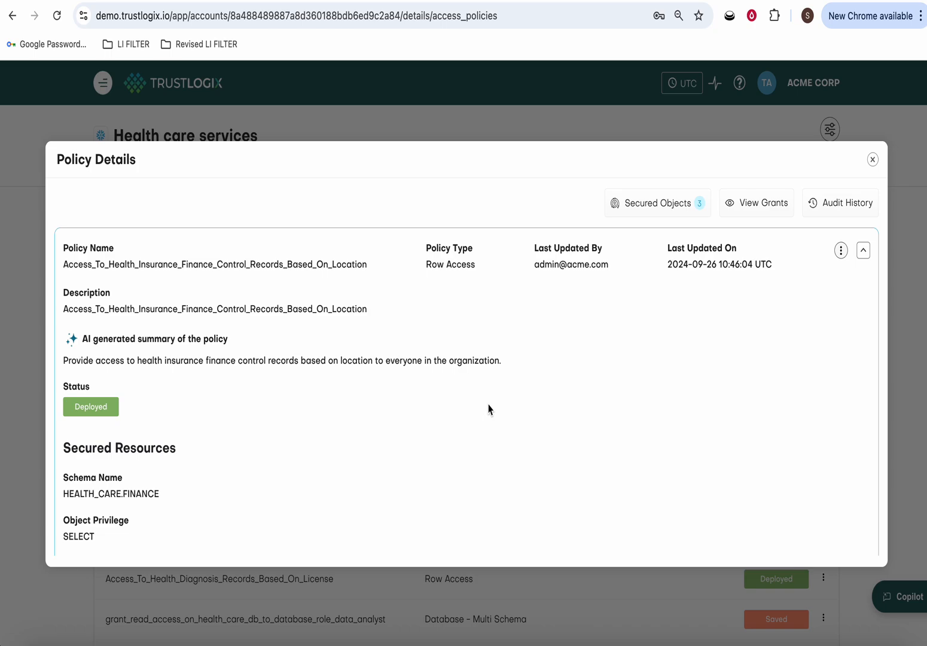
double_click(378, 360)
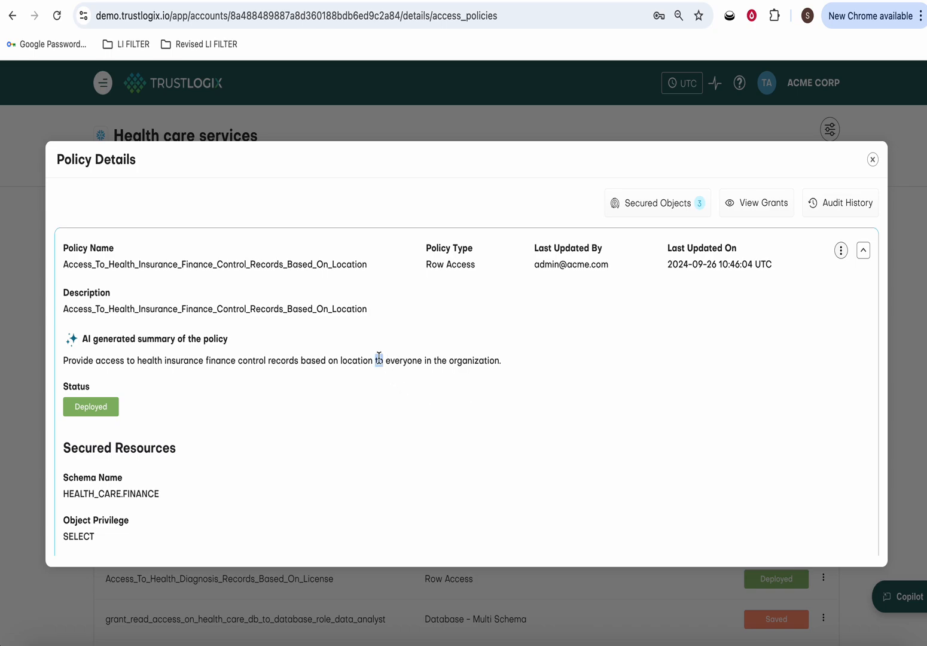
left_click(380, 422)
View the row access policy's grants and secured objects, and close the policy details
left_click(770, 214)
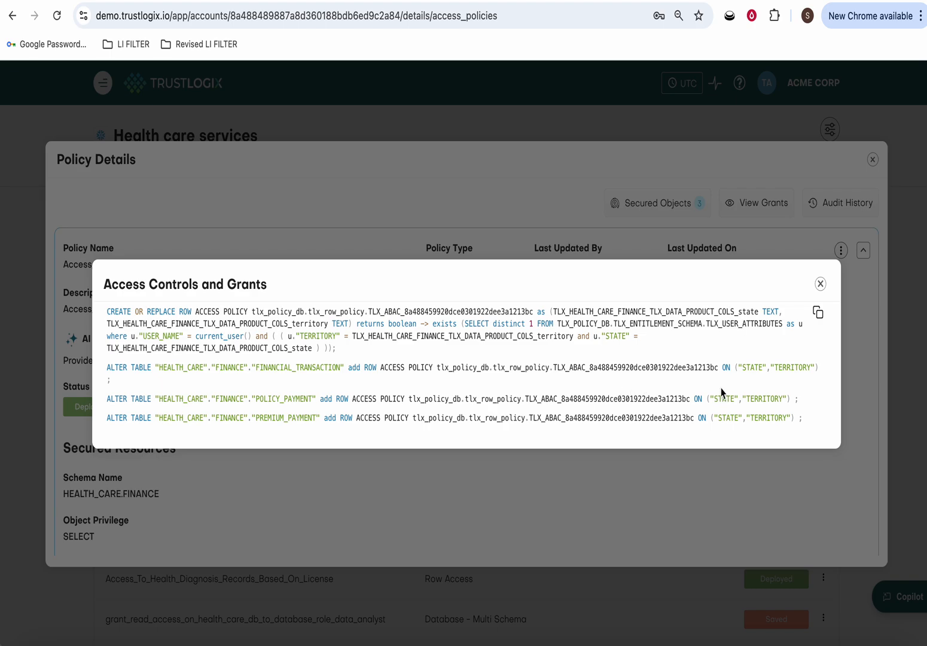
left_click(821, 285)
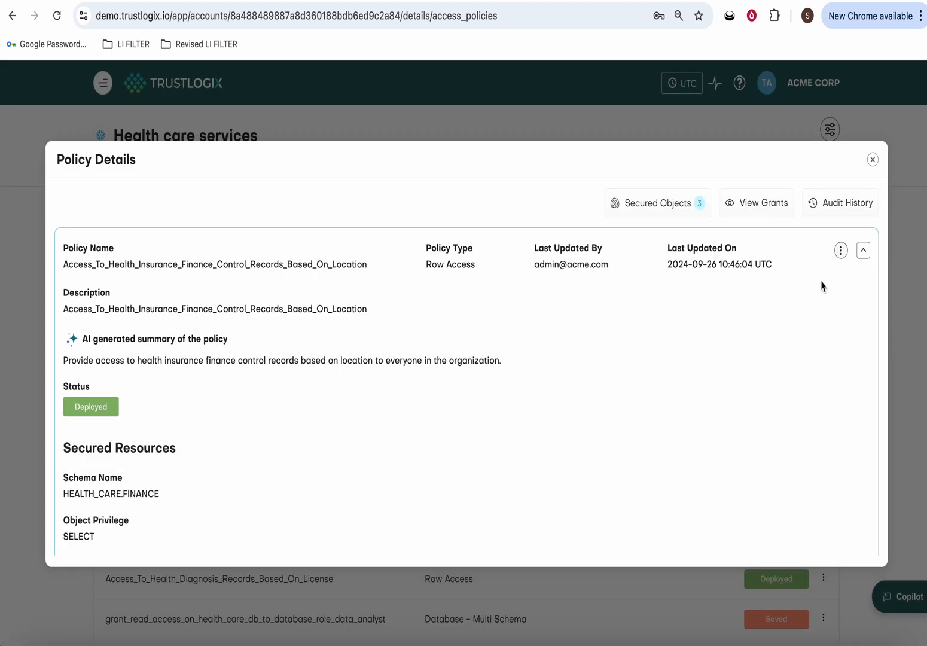
left_click(676, 206)
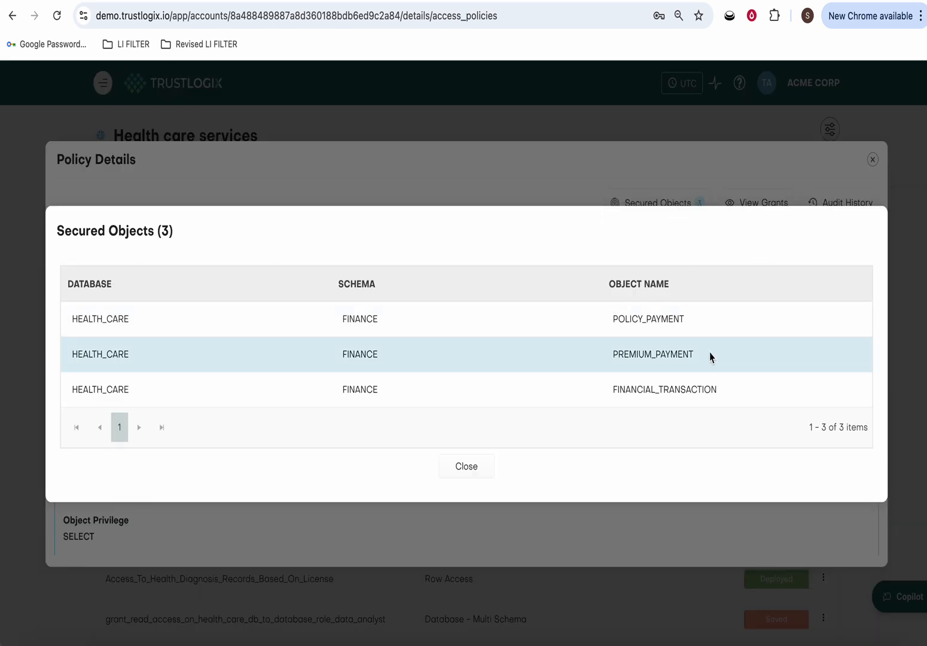
left_click(876, 163)
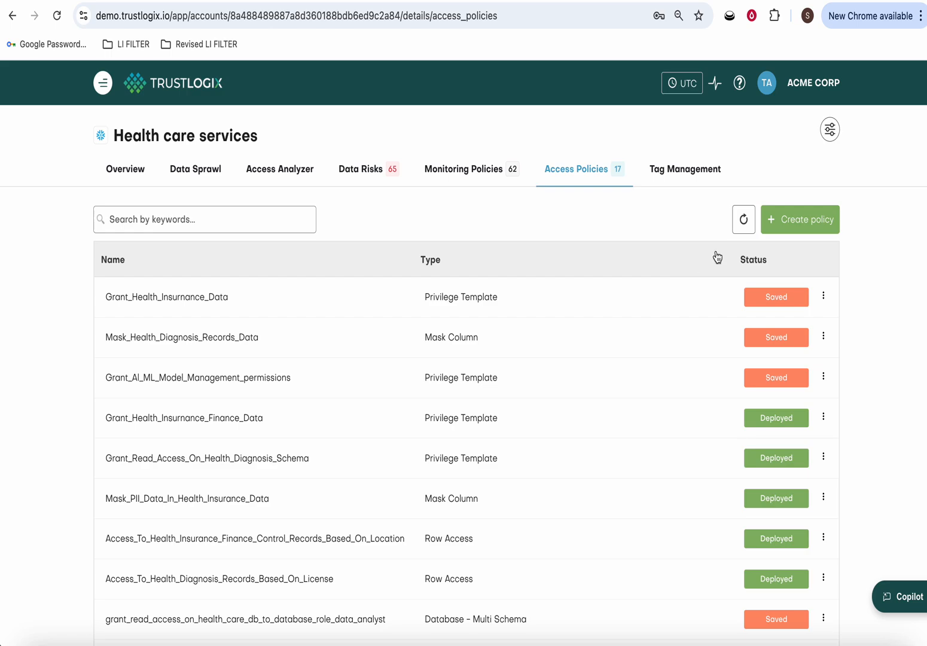
Start a new data masking policy with mask_healthcare_diagnosis_code as both its name and short description, and proceed to column selection
left_click(799, 229)
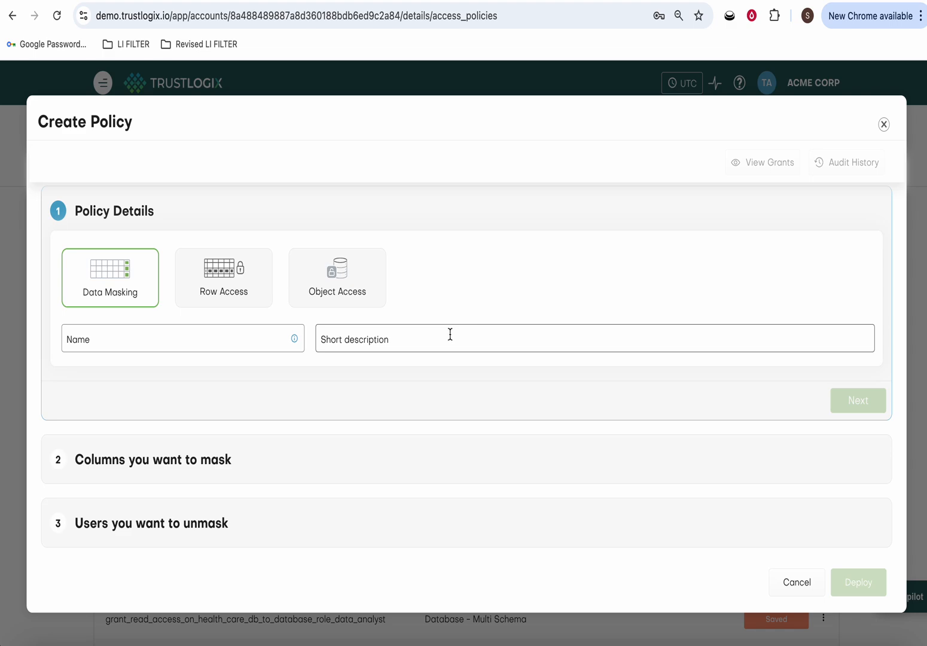
left_click(187, 346)
type("mask_healthcare_diagnosis_code")
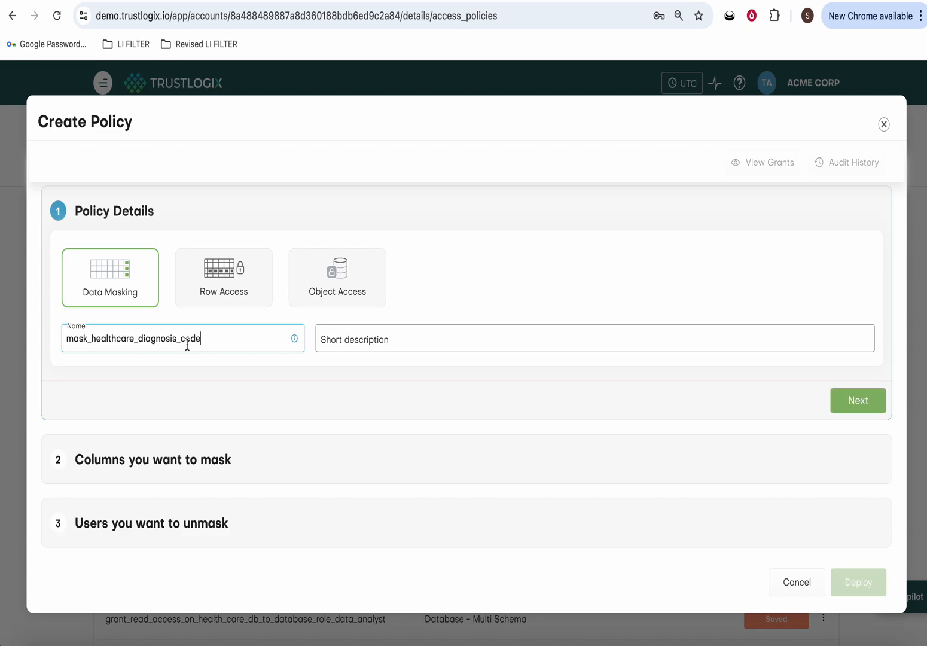
left_click(363, 337)
type("mask_healthcare_diagnosis_code")
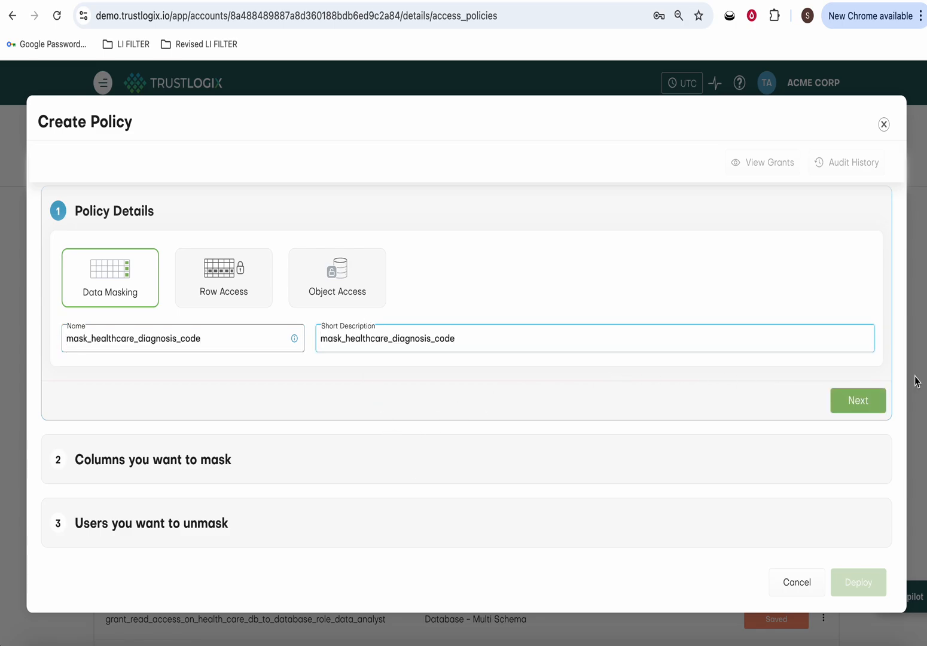
left_click(857, 400)
Limit the column selection to the HEALTH_CARE database and its PATIENT_MEDICAL_DETAILS schema
left_click(444, 397)
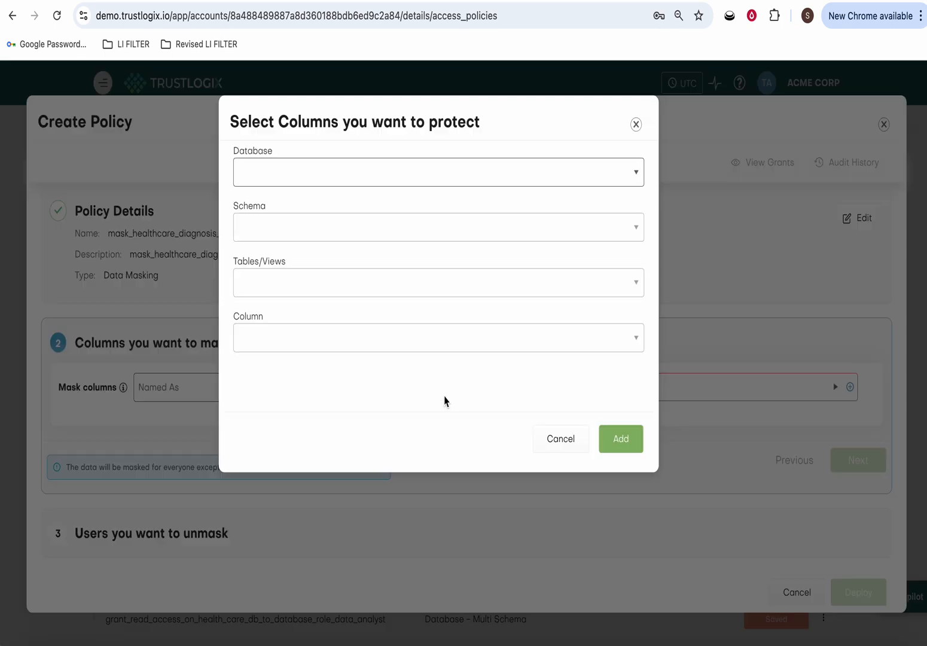
left_click(422, 174)
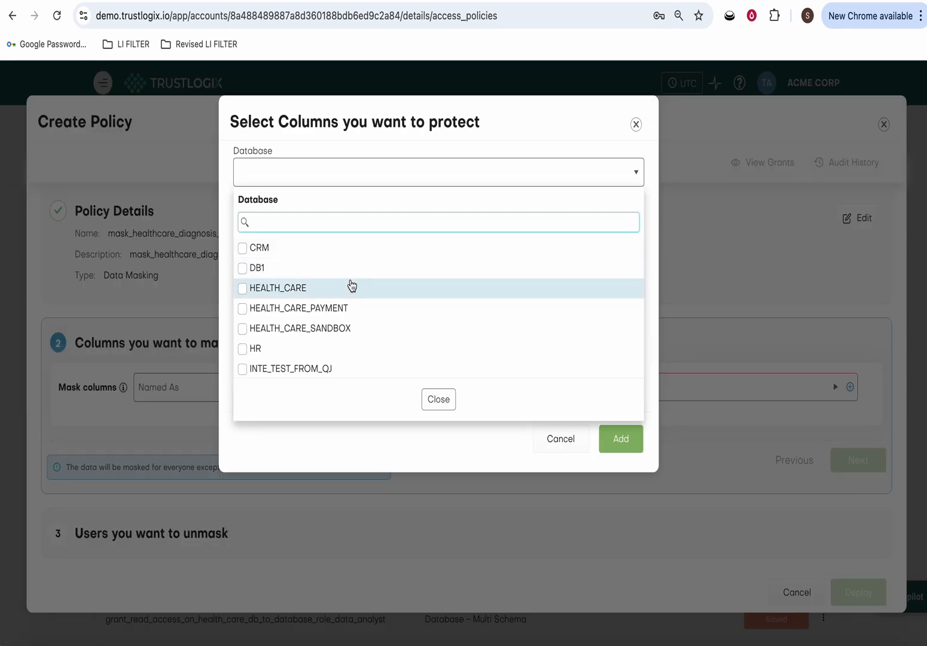
left_click(351, 286)
left_click(441, 401)
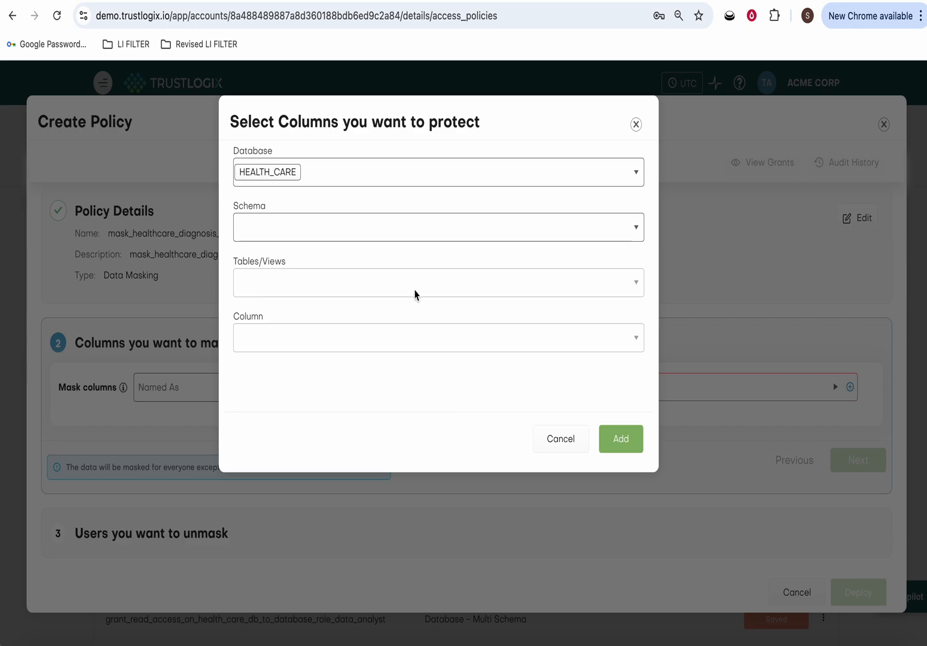
left_click(405, 237)
left_click(385, 425)
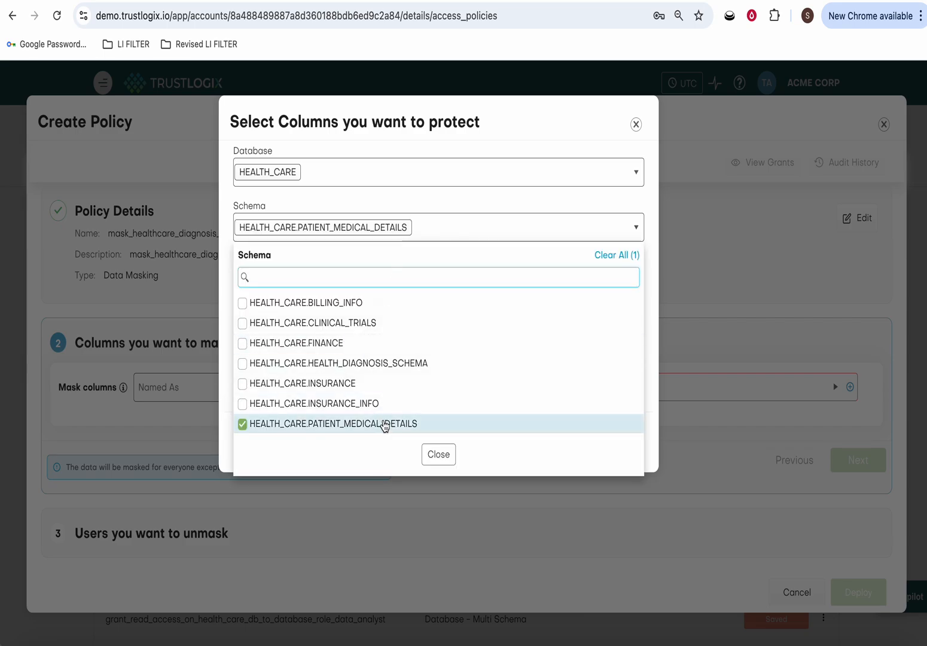
left_click(449, 462)
Select the DIAGNOSES and HEALTH_DIAGNOSIS_RECORDS tables as the source of the columns to protect
left_click(372, 282)
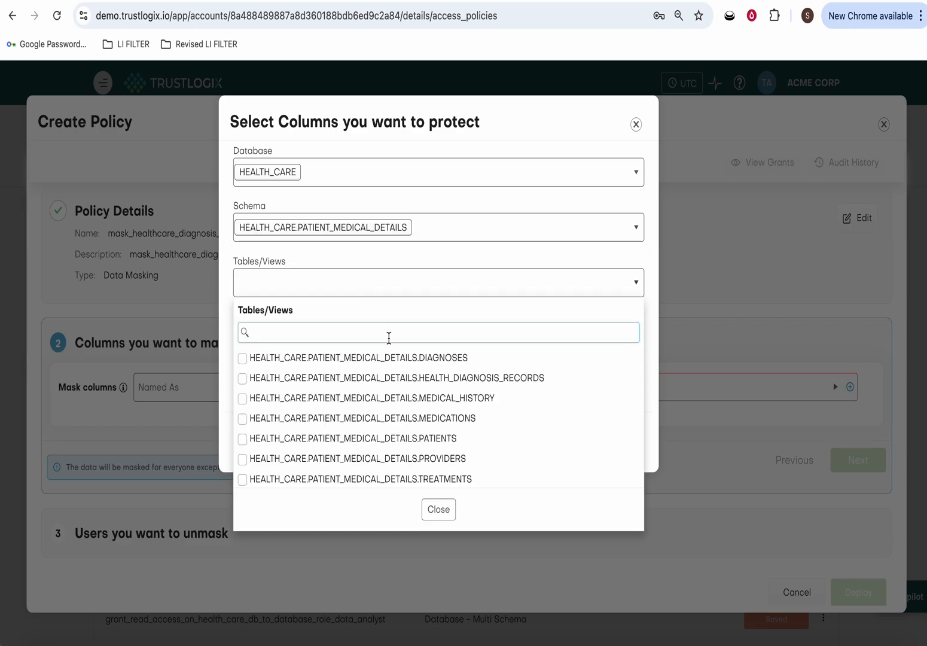
left_click(399, 358)
left_click(406, 378)
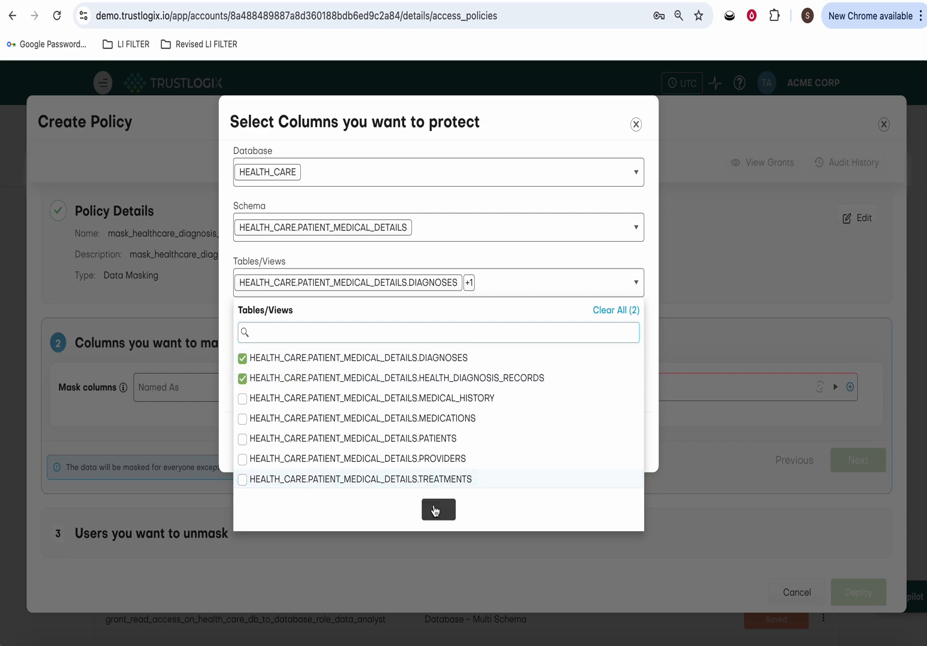
left_click(434, 510)
Search the columns for "code" and add DIAGNOSIS_CODE from HEALTH_DIAGNOSIS_RECORDS to the masked columns
left_click(409, 339)
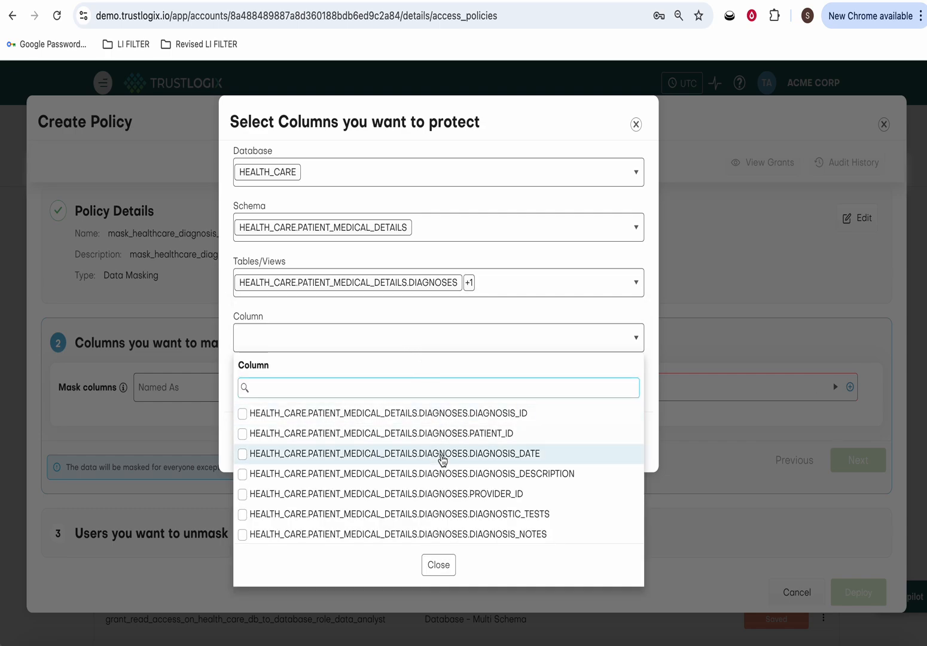
type("c")
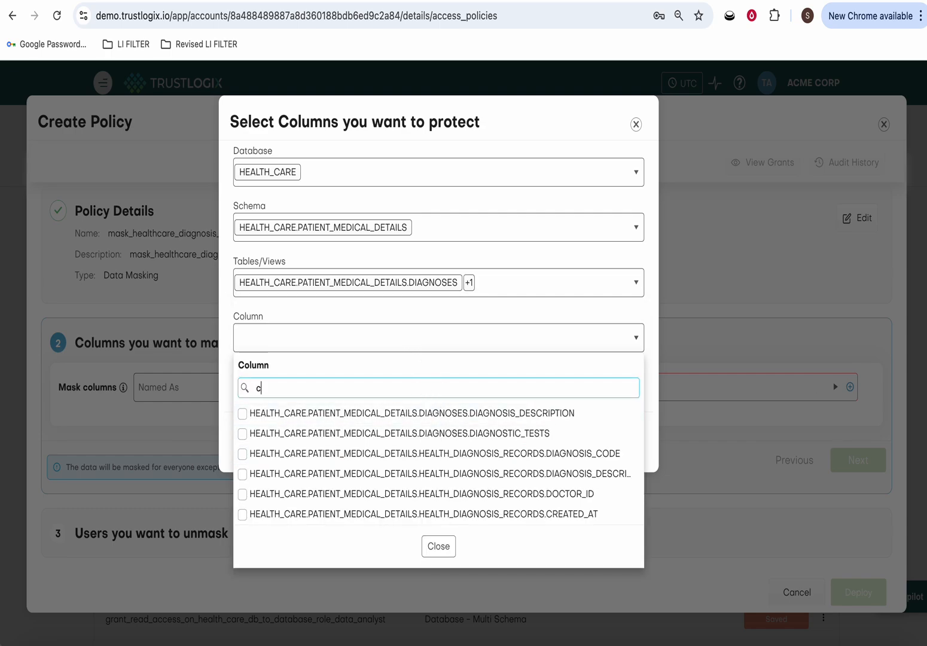
type("ode")
left_click(414, 413)
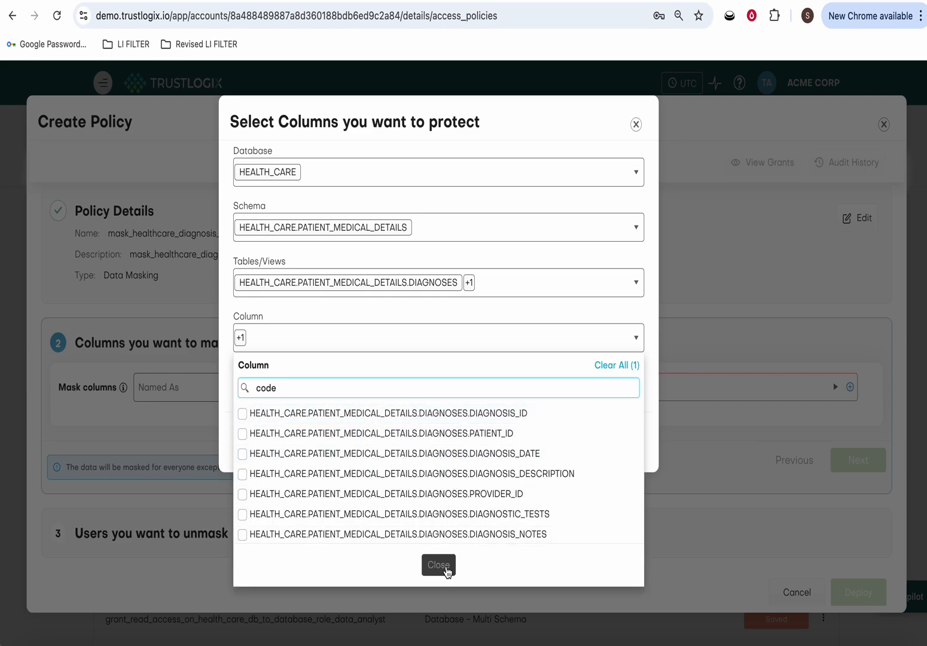
left_click(445, 570)
left_click(612, 439)
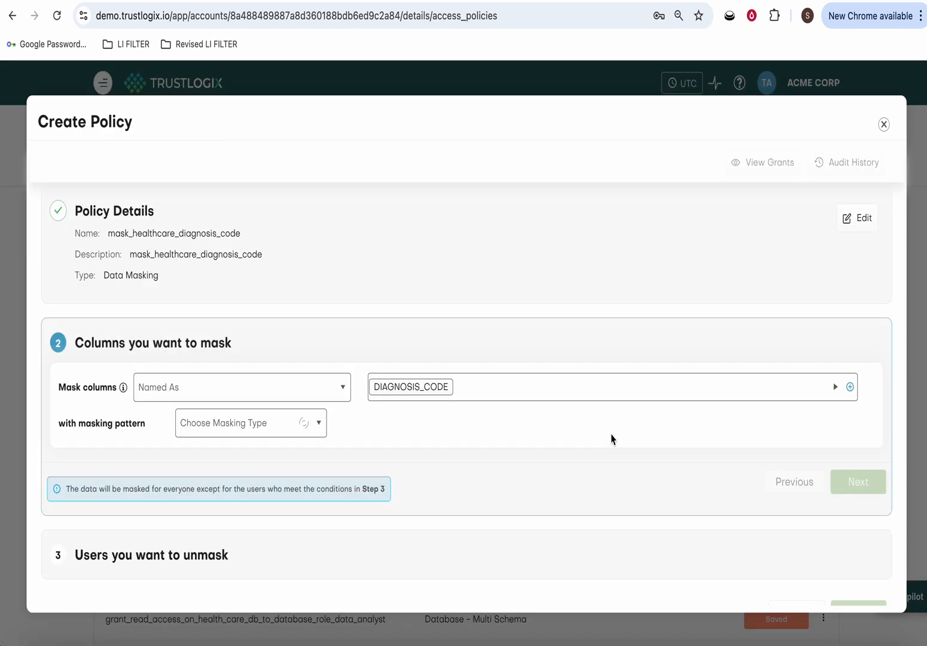
Set the masking pattern to Hashing (SHA2) and proceed to the users to unmask
left_click(248, 424)
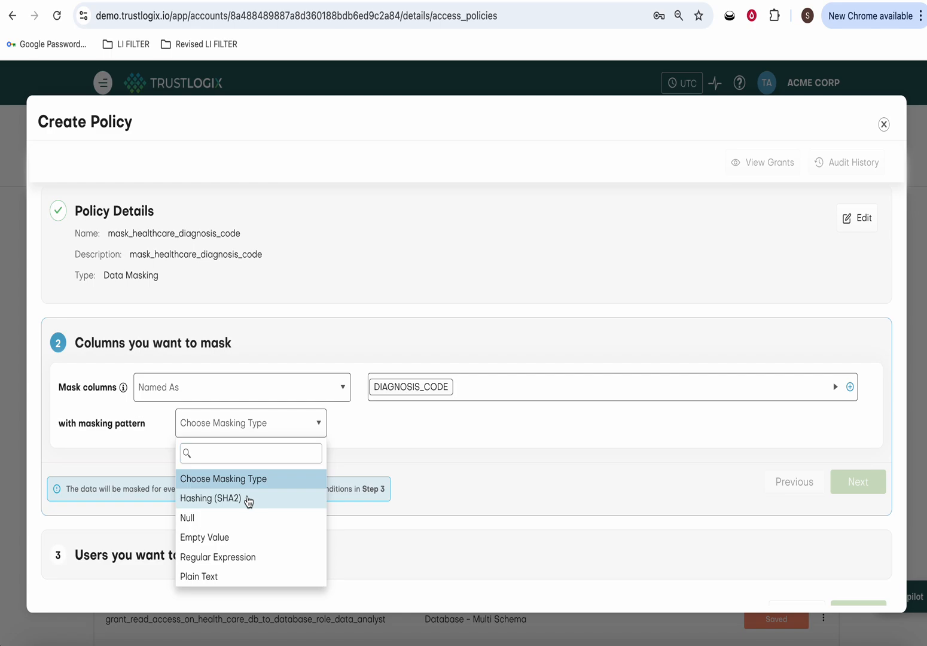
left_click(248, 500)
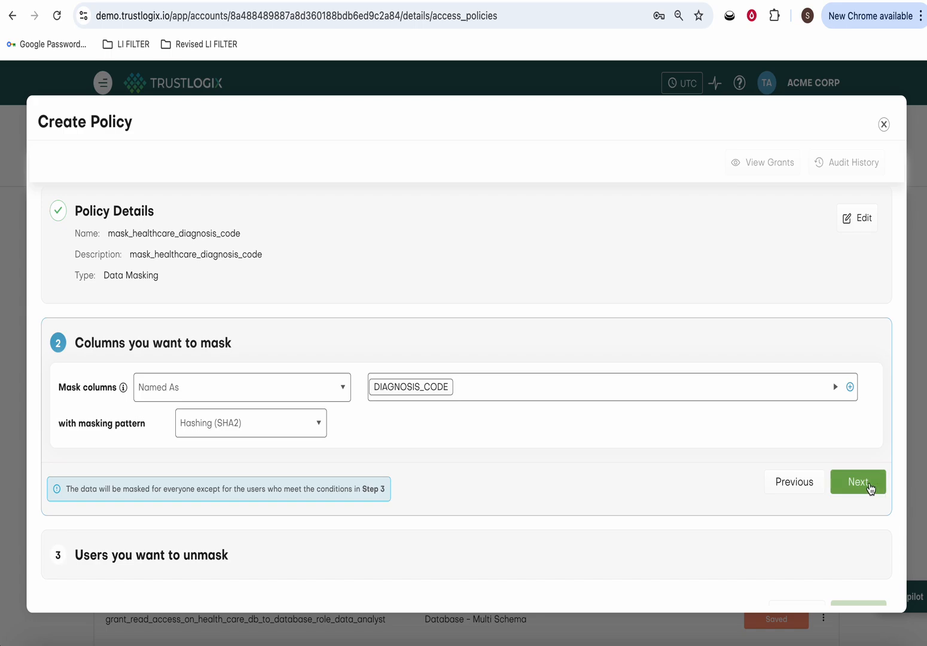
left_click(868, 488)
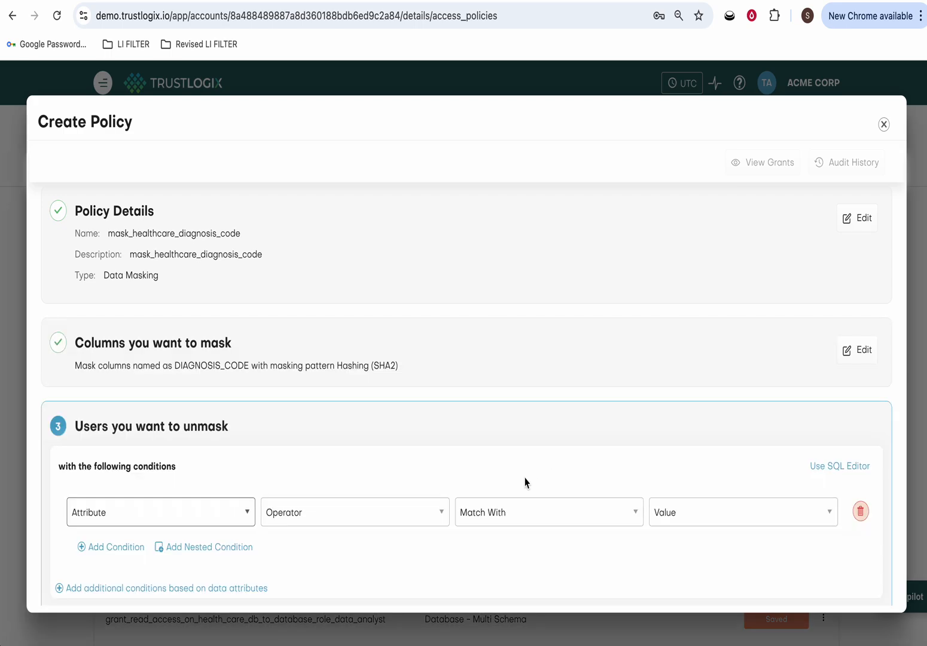
Define the unmask condition as Role Name Equals CLINICAL_TRIAL_ADMIN
left_click(235, 518)
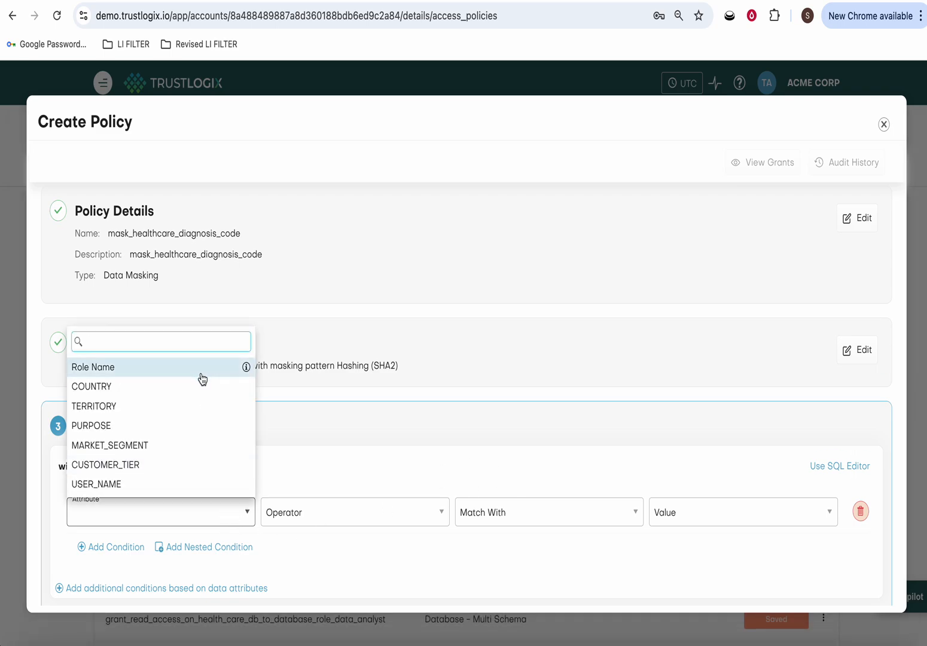
left_click(202, 374)
left_click(387, 518)
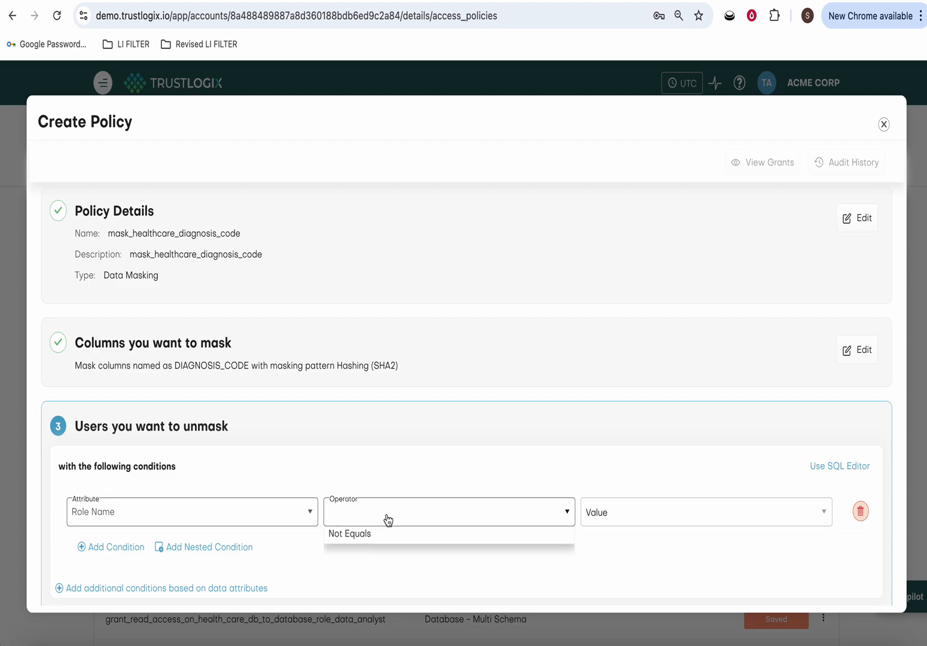
left_click(385, 538)
left_click(639, 518)
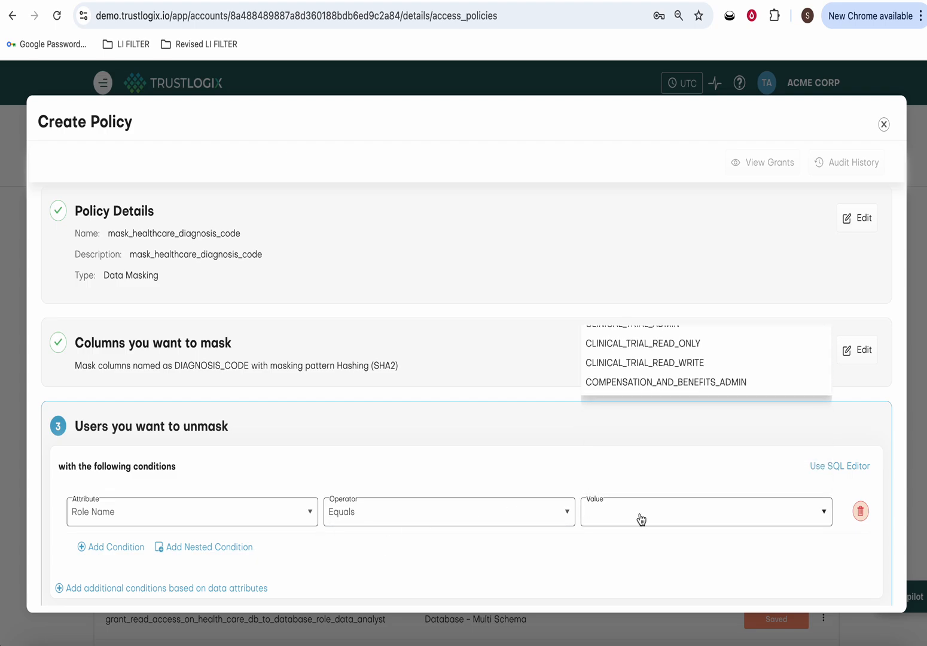
left_click(645, 425)
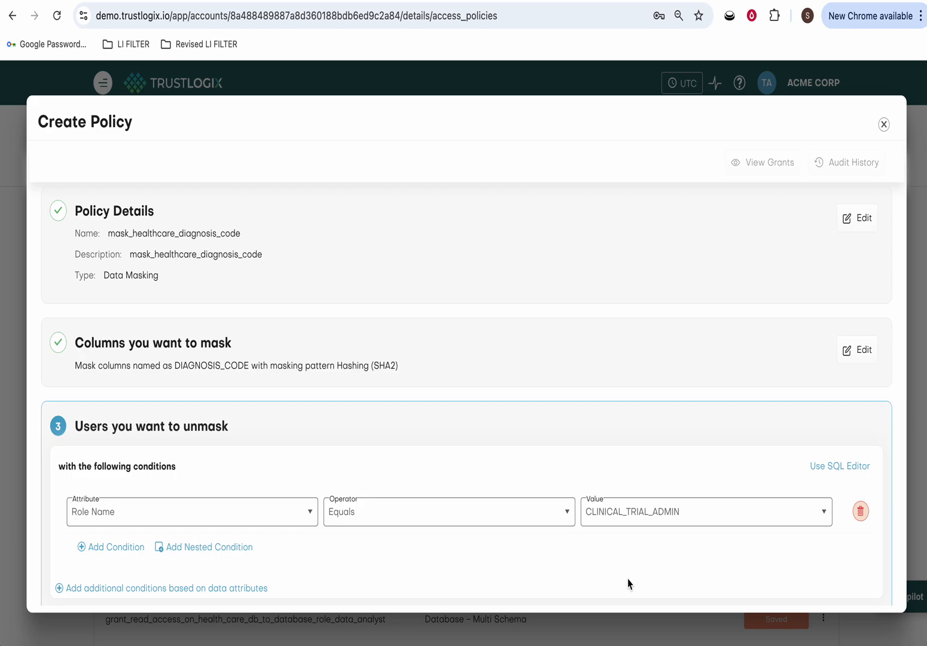
Save the data masking policy and deploy it from its generated summary
scroll(792, 546, "down", 2)
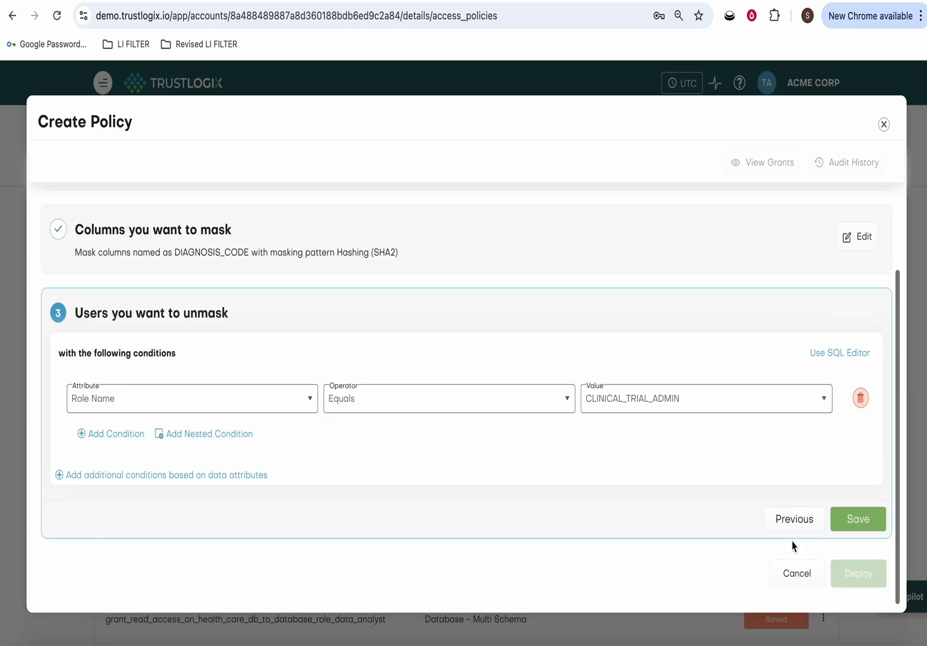
left_click(859, 519)
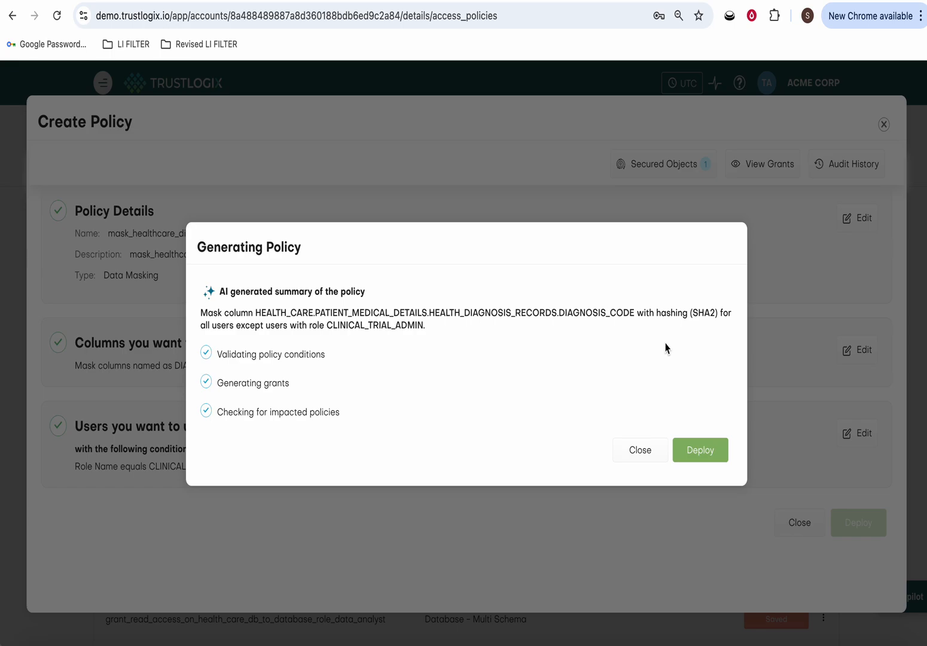
left_click(711, 455)
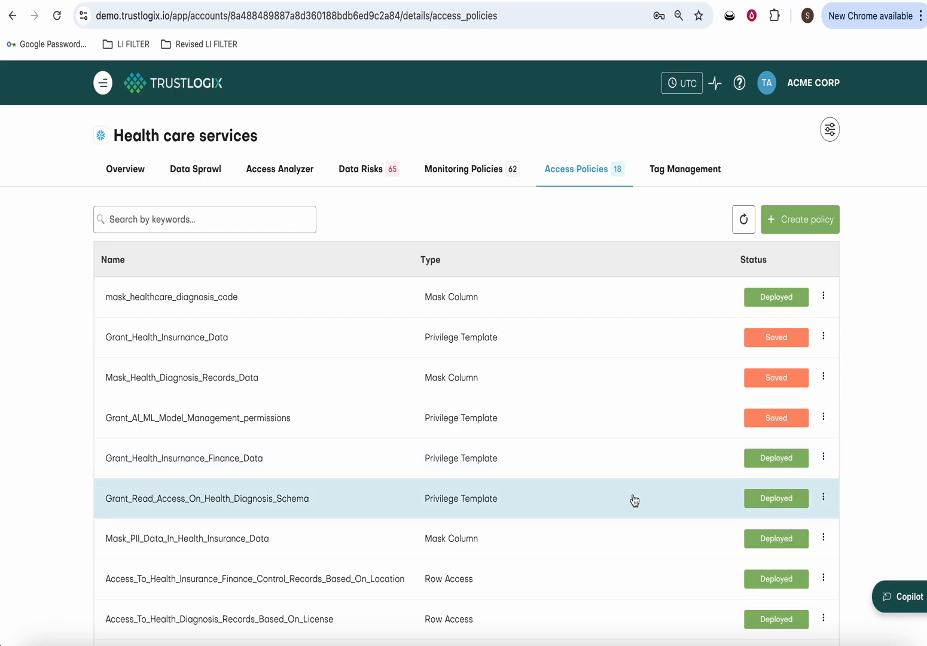
Open Grant_Read_Access_On_Health_Diagnosis_Schema for editing, view the available privilege templates, and close it without changes
left_click(823, 500)
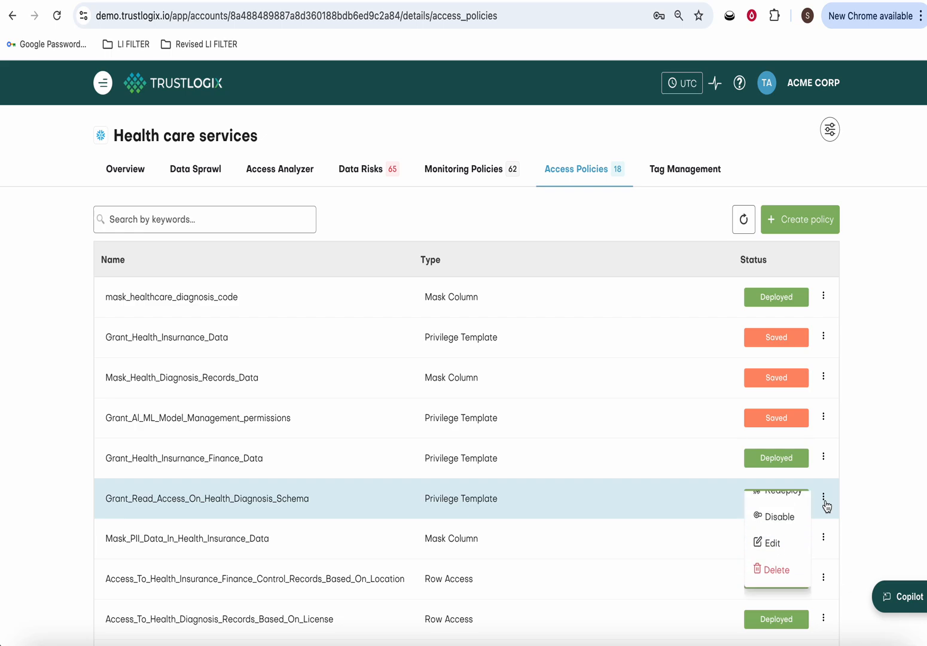
left_click(787, 563)
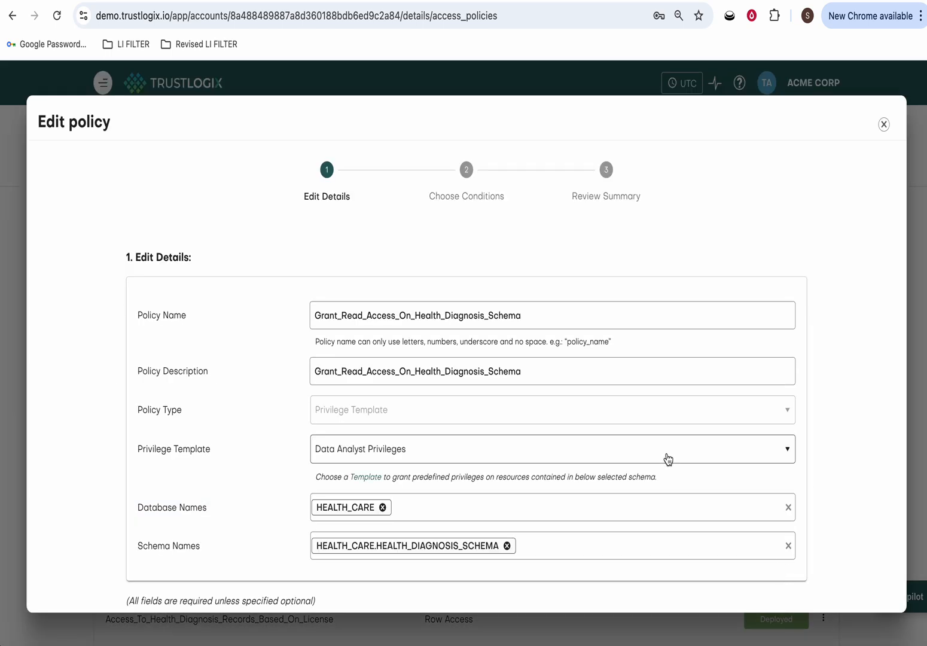
left_click(667, 458)
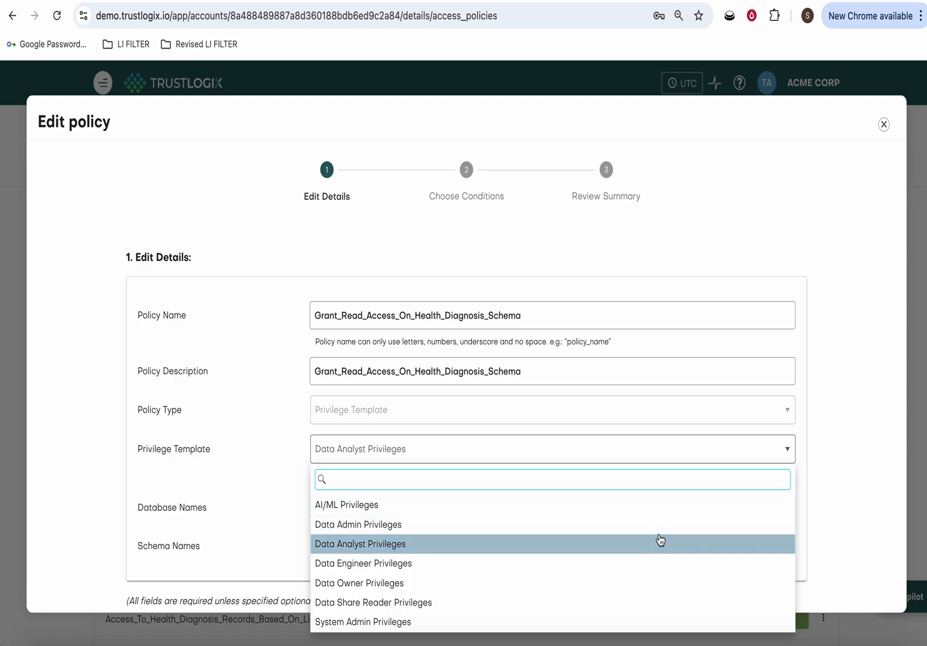
left_click(870, 464)
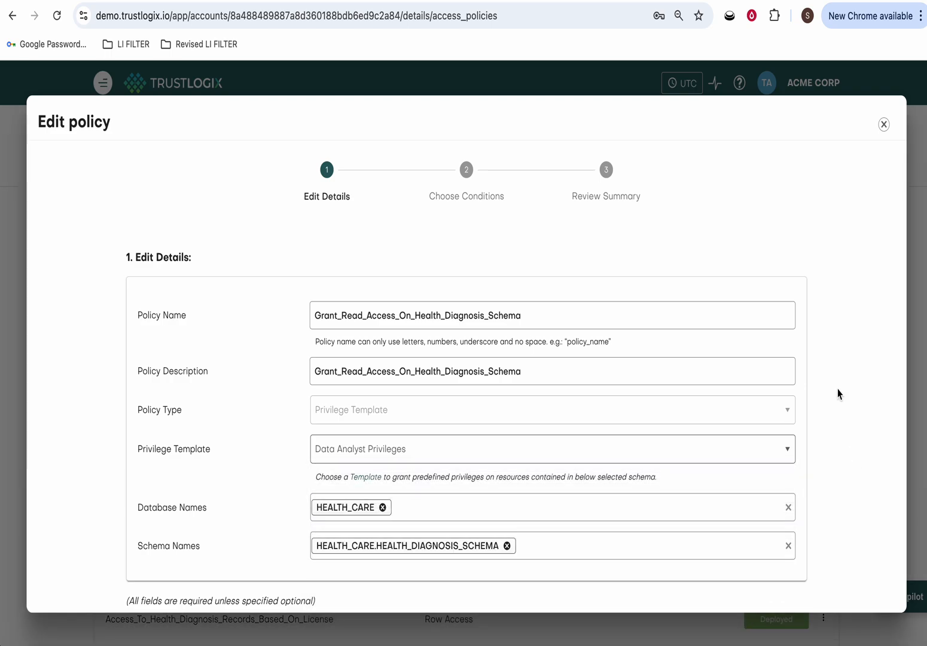
left_click(883, 124)
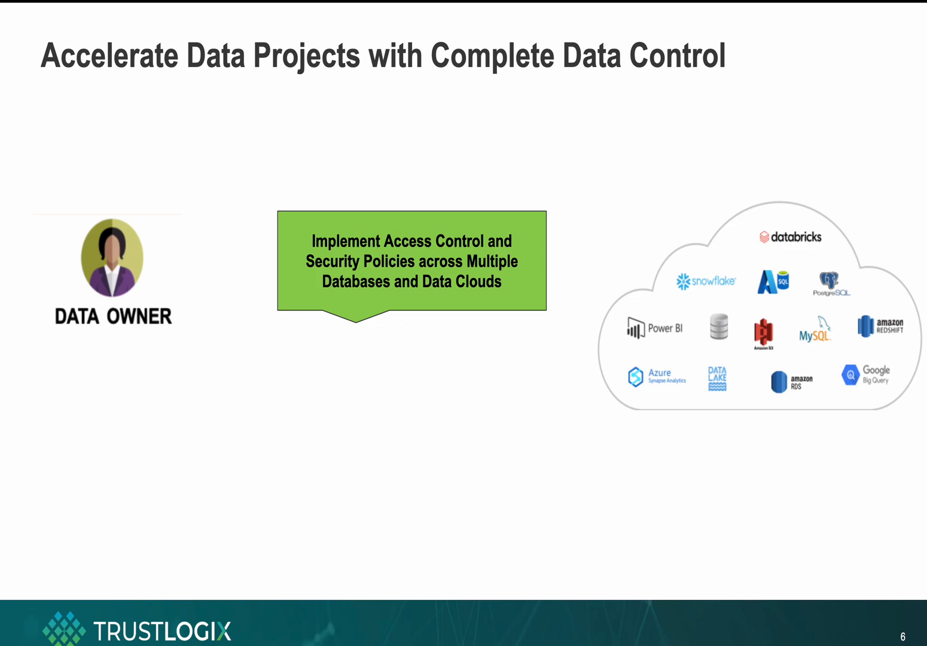